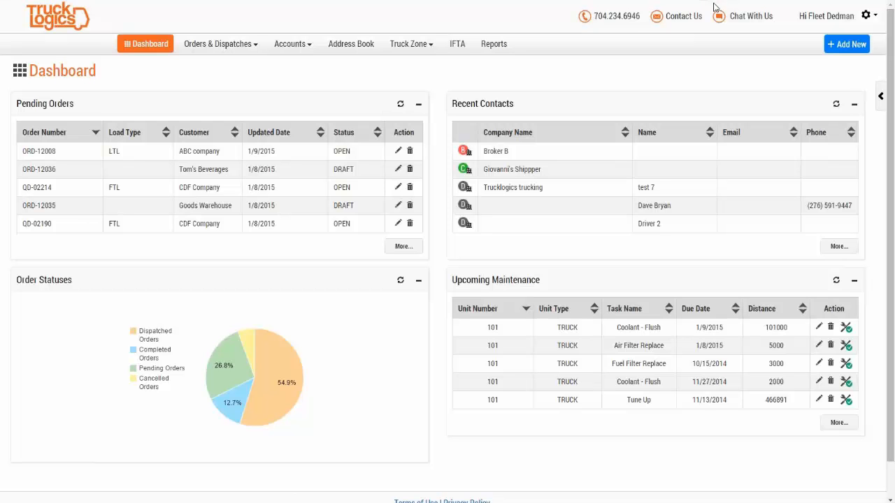
Step: Show the Address Book with all 48 contacts and their company, email and phone
left_click(850, 48)
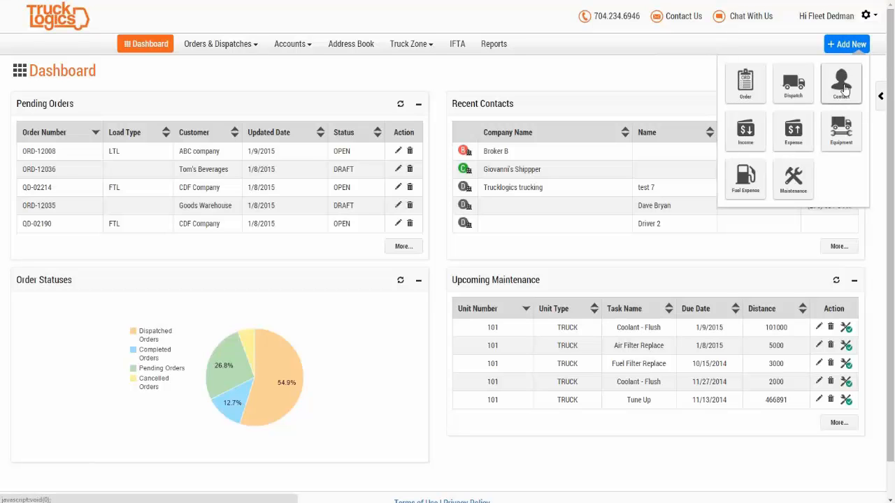
left_click(351, 43)
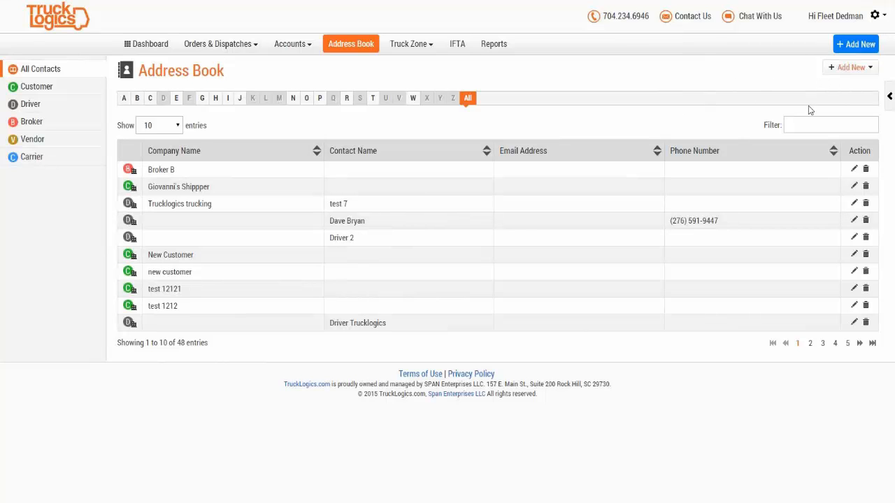
Step: Start a new driver record and make it a Contractor
left_click(847, 73)
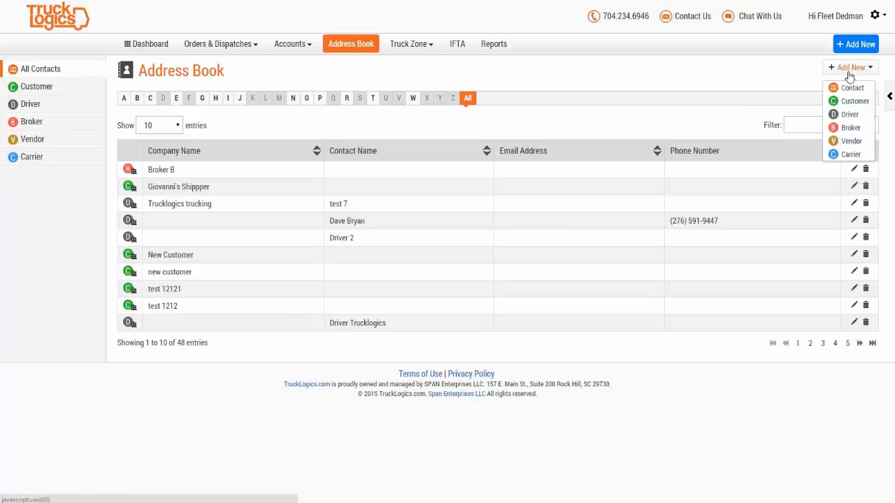
left_click(849, 116)
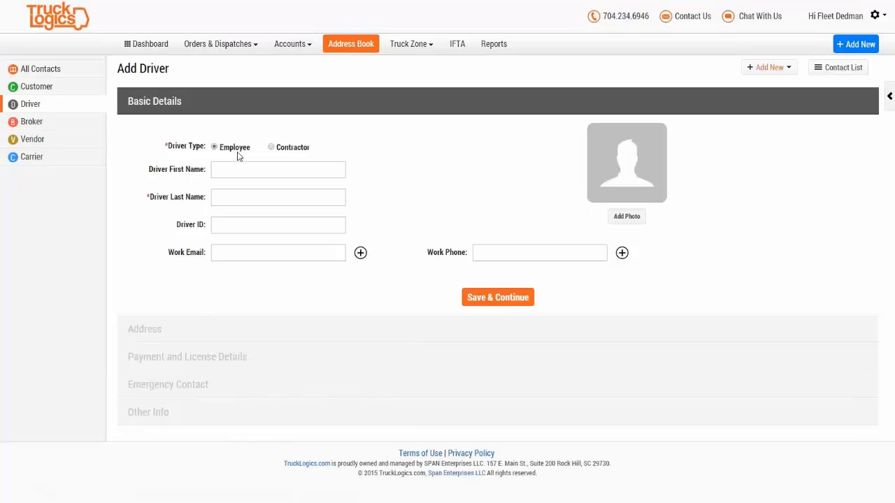
left_click(272, 149)
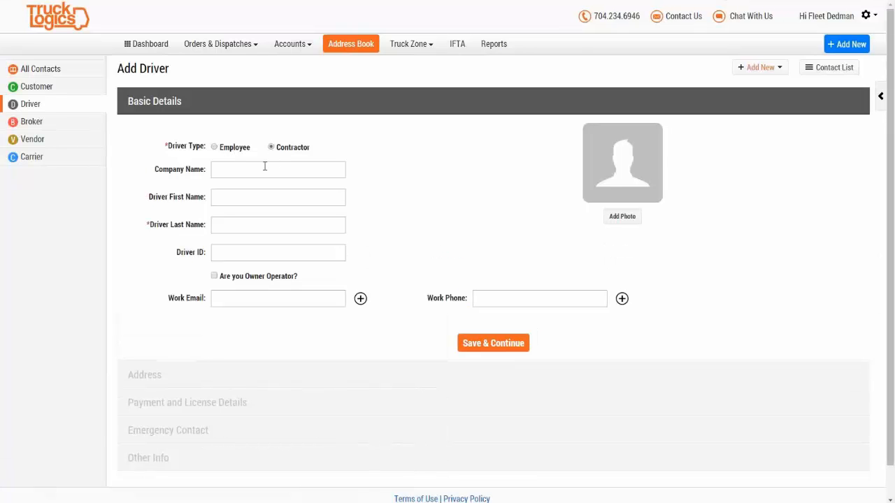
Step: Enter the driver's first name, last name and driver ID, mark as owner operator, and save
left_click(232, 175)
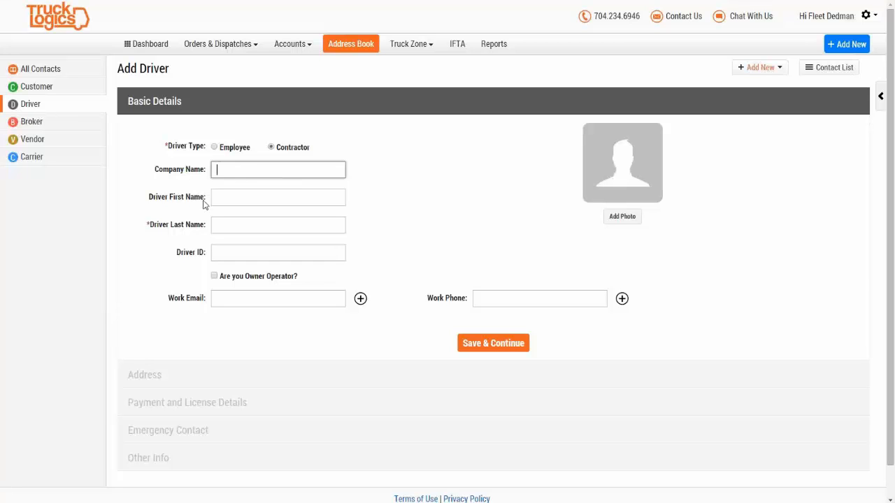
left_click(250, 198)
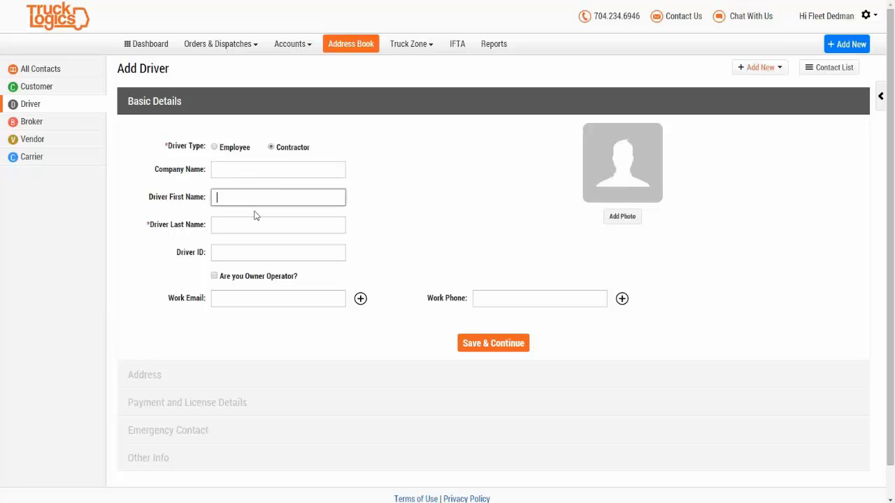
type("John")
left_click(250, 224)
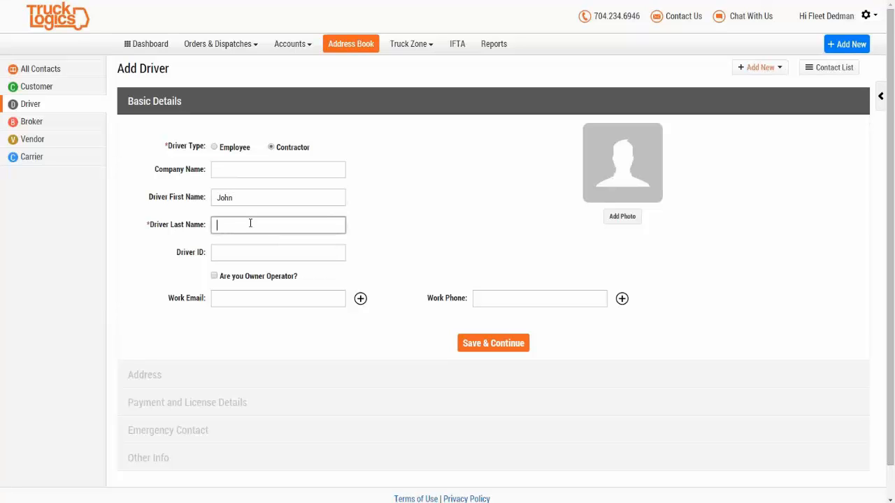
type("Smith Jr")
left_click(256, 257)
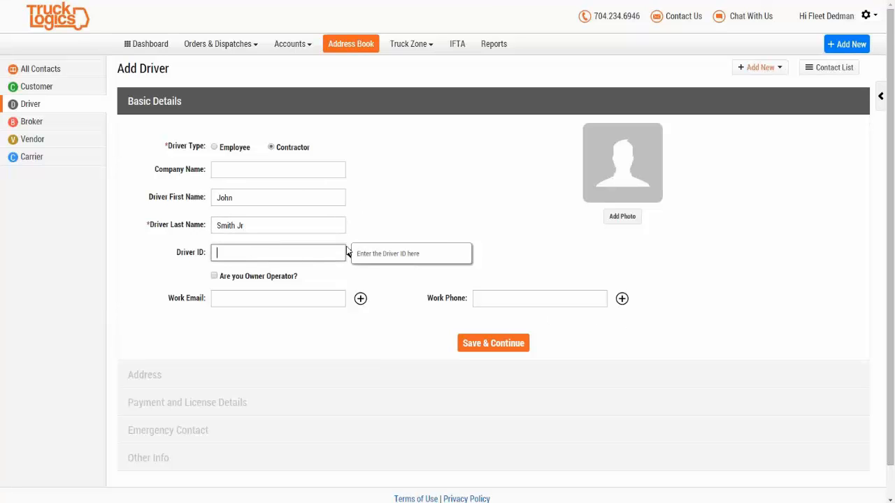
type("465658")
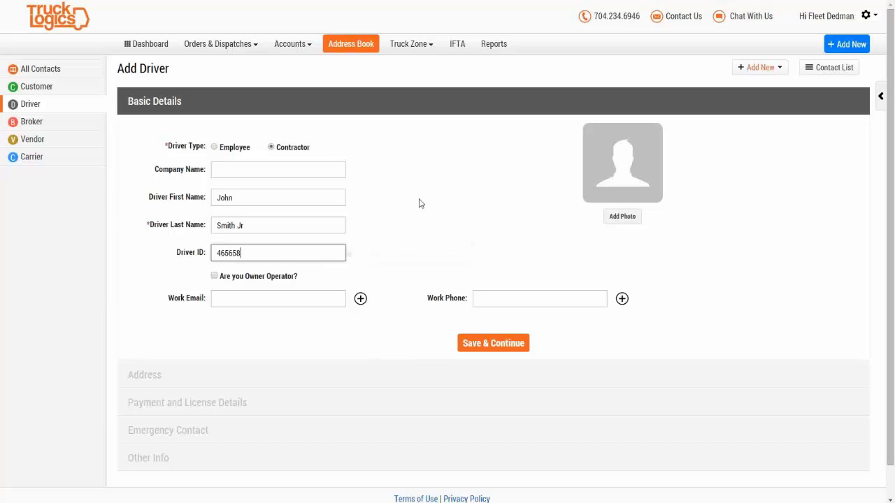
left_click(218, 277)
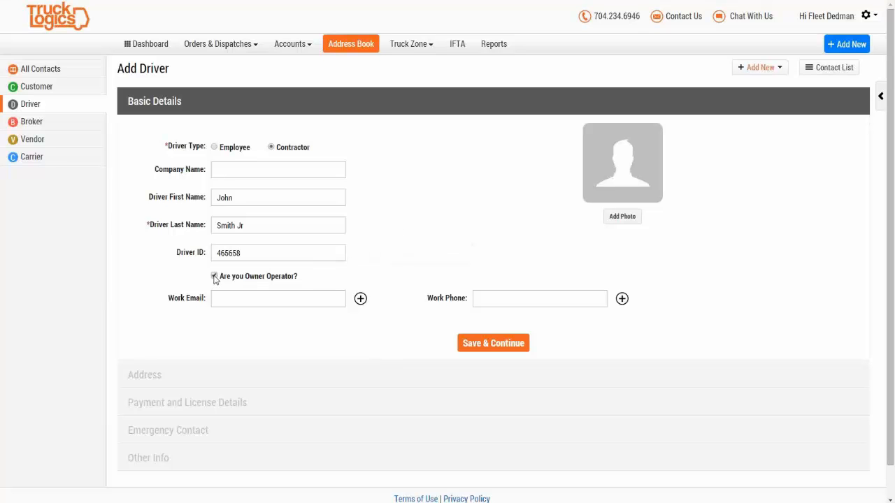
left_click(272, 299)
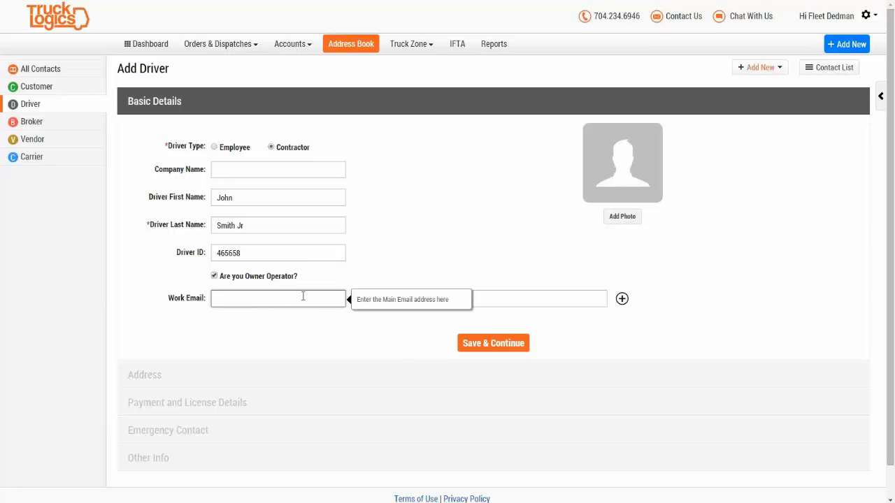
left_click(557, 297)
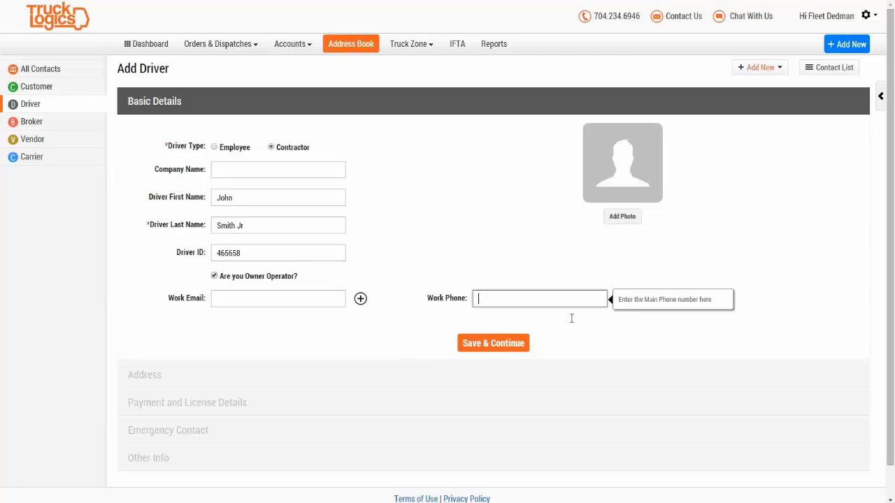
left_click(491, 343)
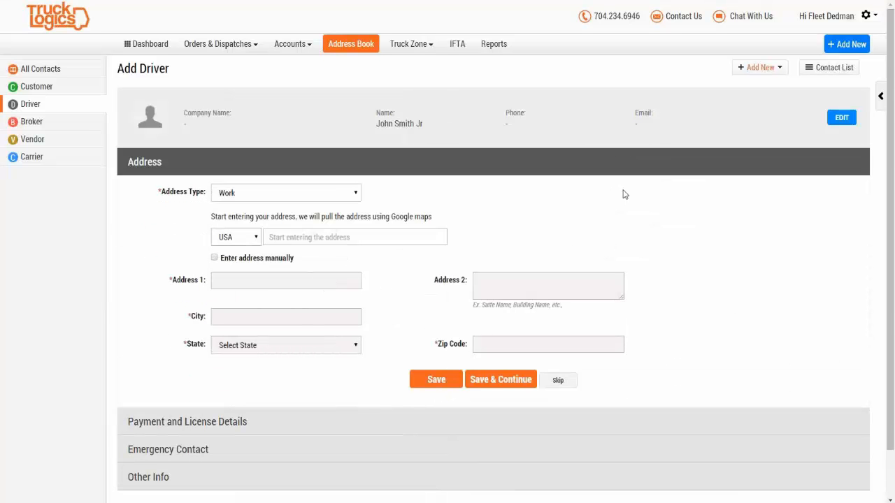
Step: Skip the driver's address, leaving Work as the address type
left_click(263, 194)
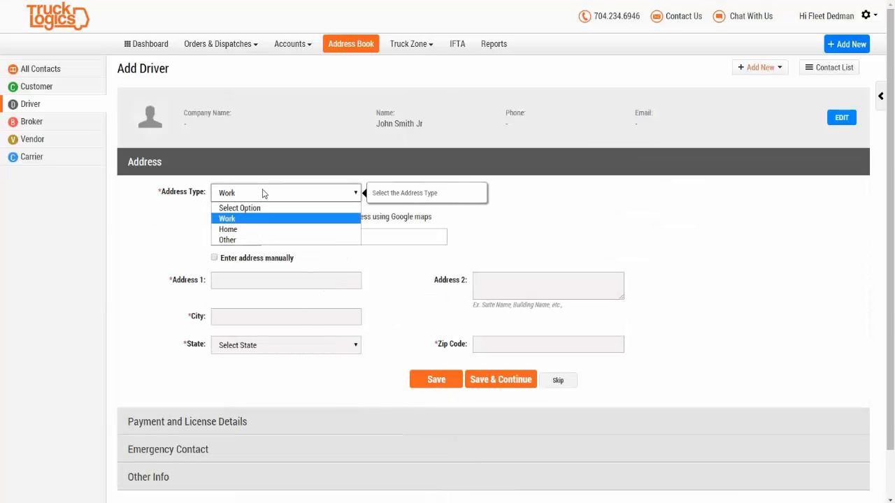
left_click(263, 194)
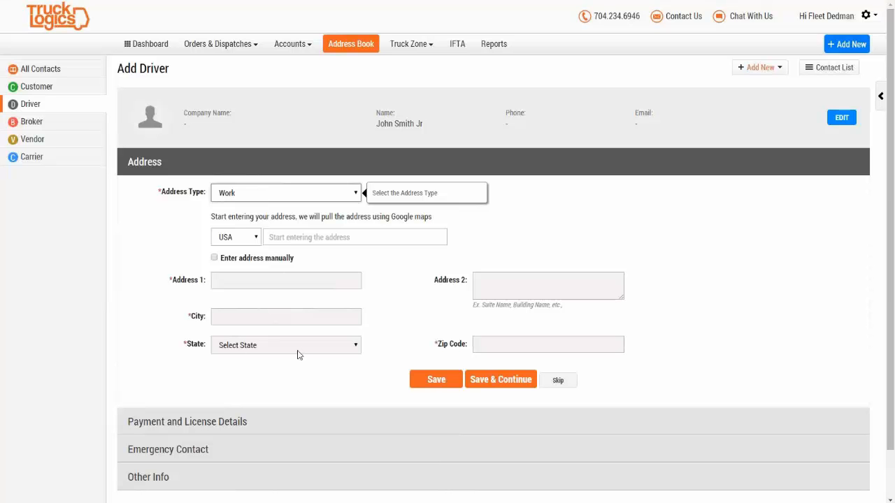
left_click(557, 381)
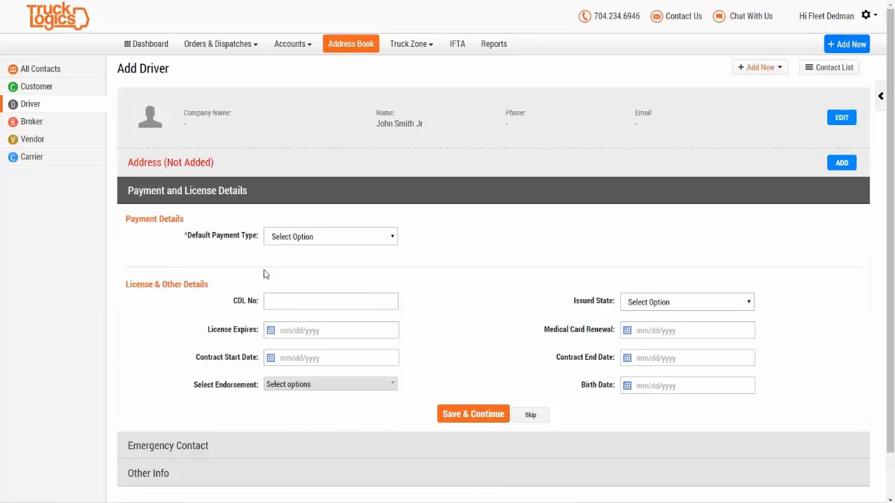
Step: Set the default payment type to Pay Per Mile, after briefly trying Manual Pay and Percentage
left_click(343, 241)
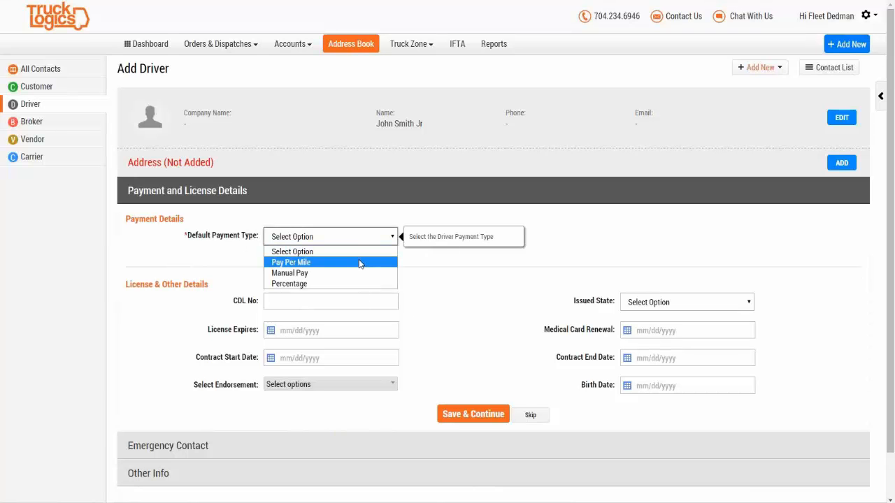
left_click(360, 262)
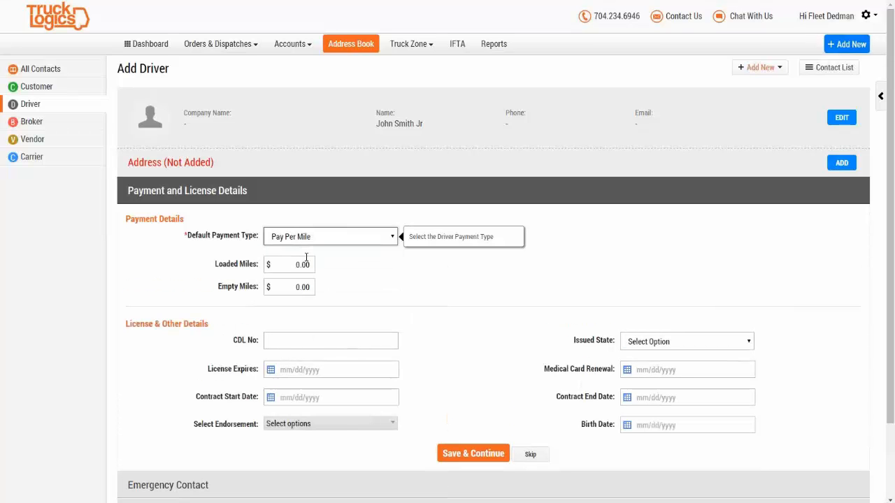
left_click(320, 238)
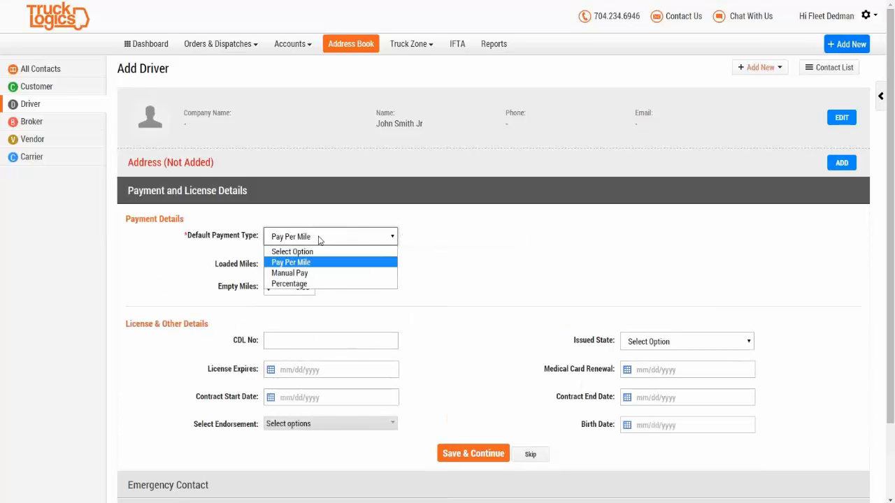
left_click(312, 274)
left_click(309, 238)
left_click(297, 283)
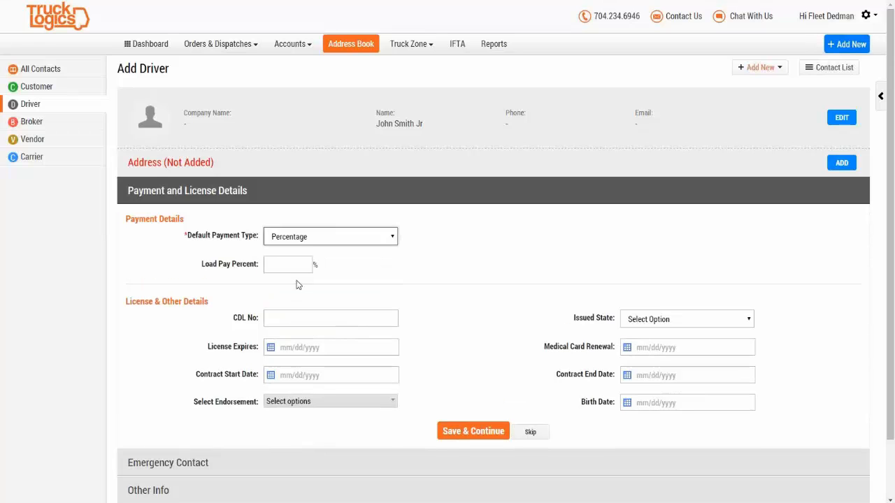
left_click(305, 241)
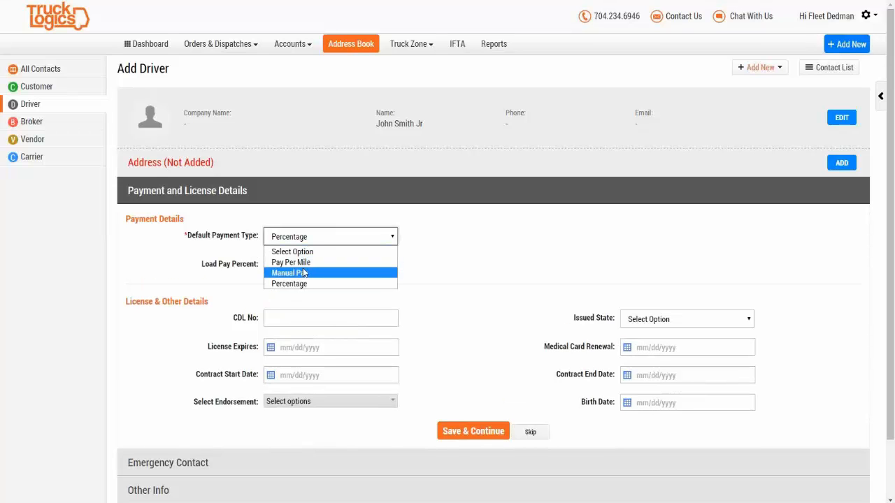
left_click(301, 265)
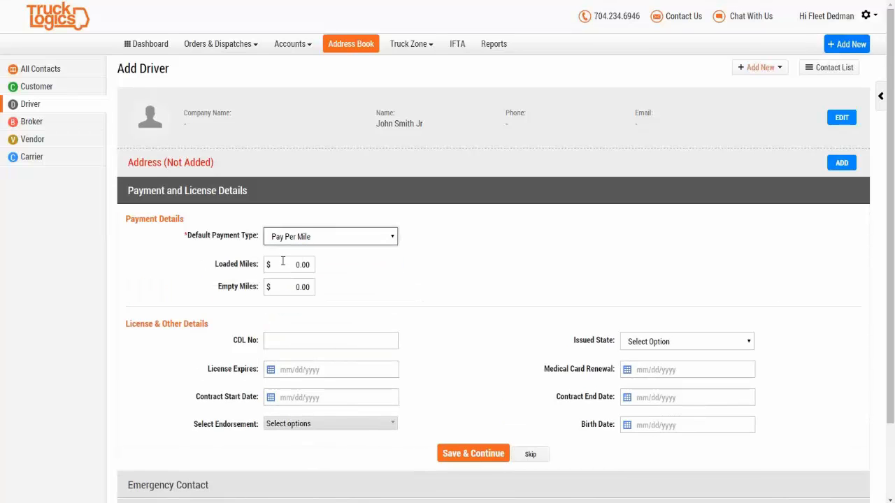
Step: Enter 0.6 as the loaded-mile rate
left_click(284, 263)
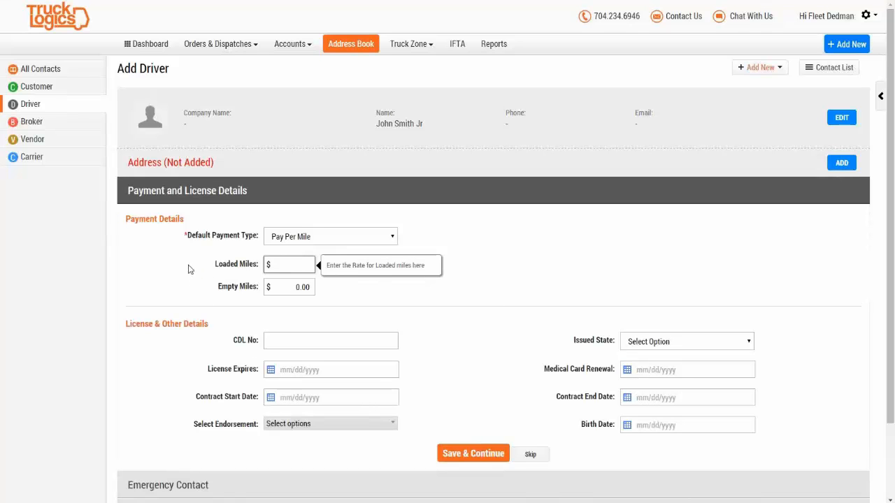
type("0.6")
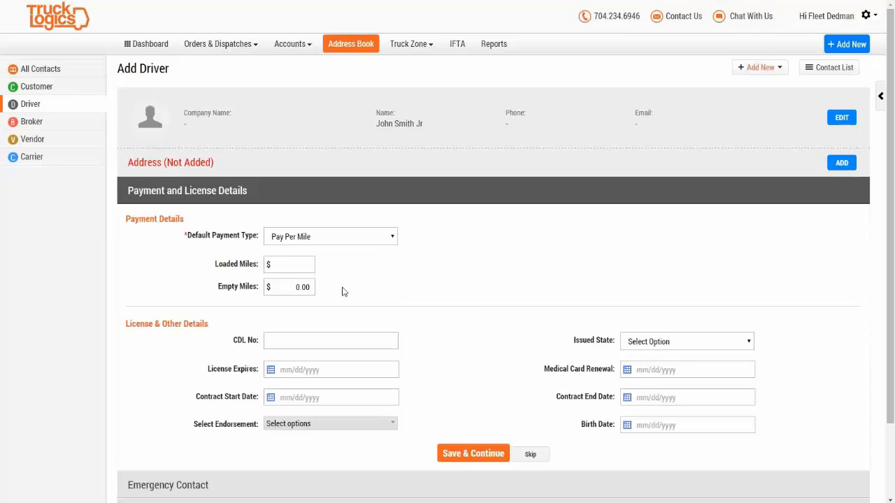
left_click(483, 266)
left_click(294, 283)
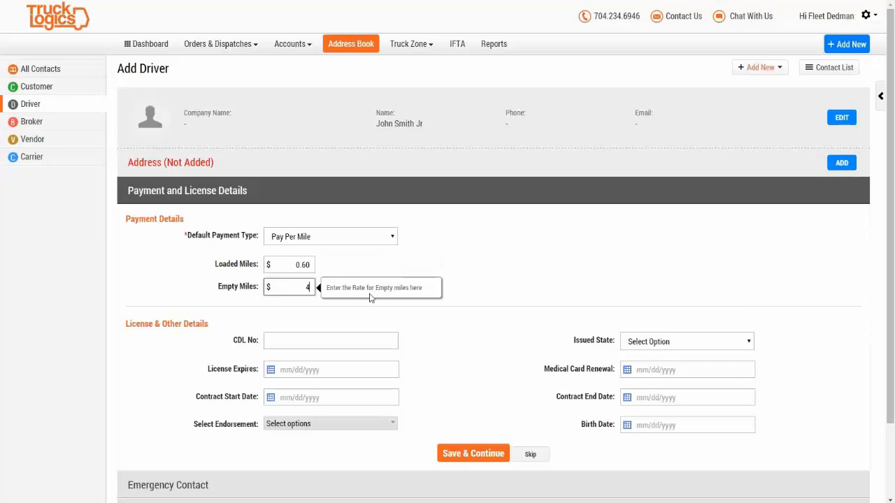
Step: Enter 0.4 as the empty-mile rate
type("0.4")
left_click(468, 342)
scroll(469, 343, "down", 1)
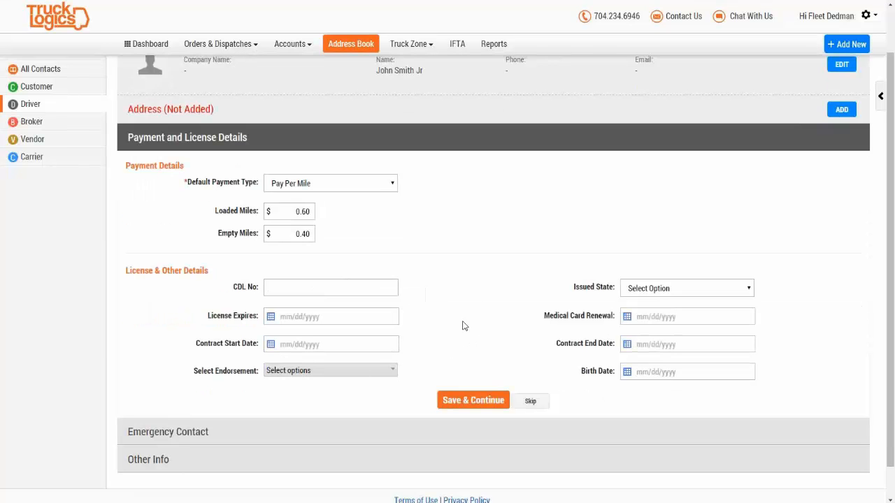
Step: Set the CDL issuing state to South Carolina and license expiry to 01/16/2015
left_click(292, 295)
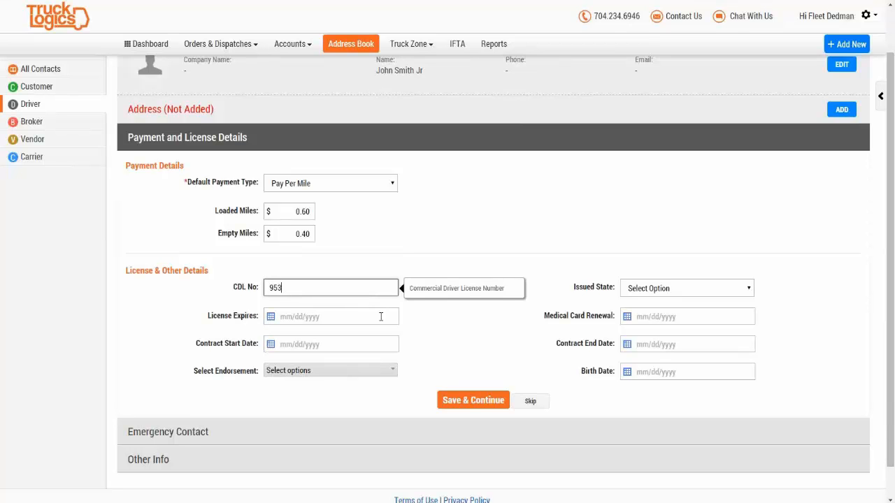
left_click(669, 288)
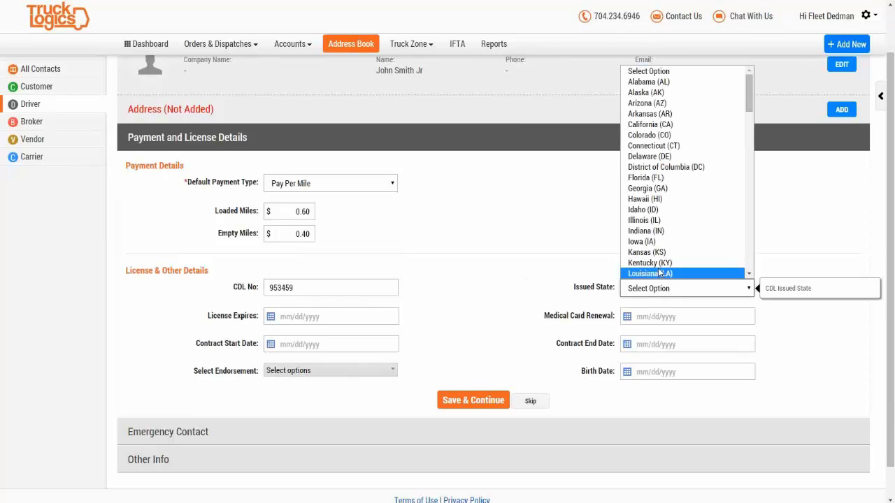
scroll(671, 255, "down", 6)
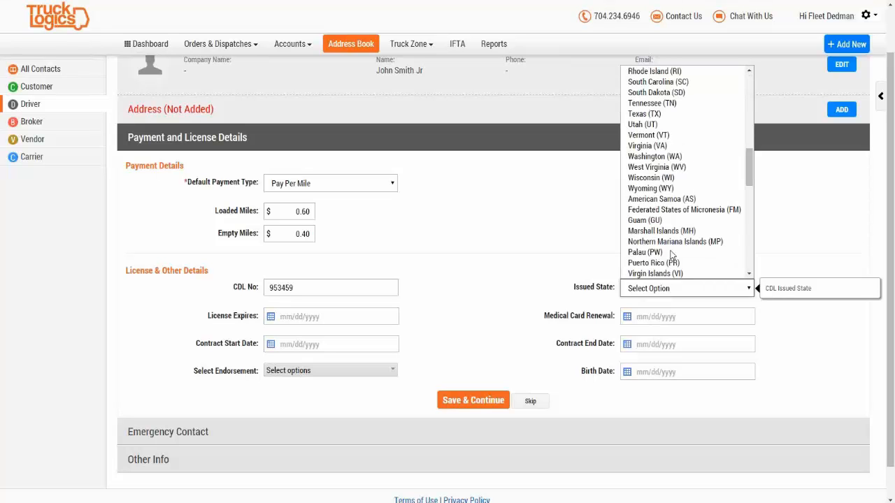
left_click(668, 82)
left_click(307, 317)
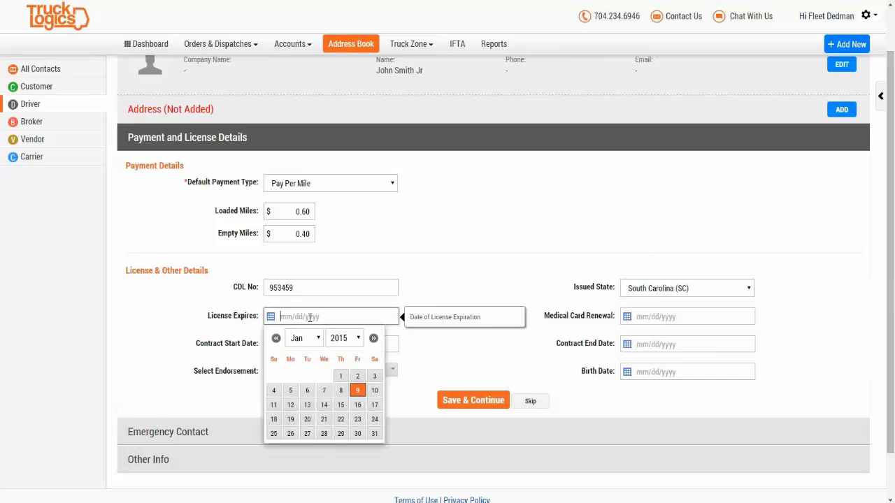
left_click(358, 408)
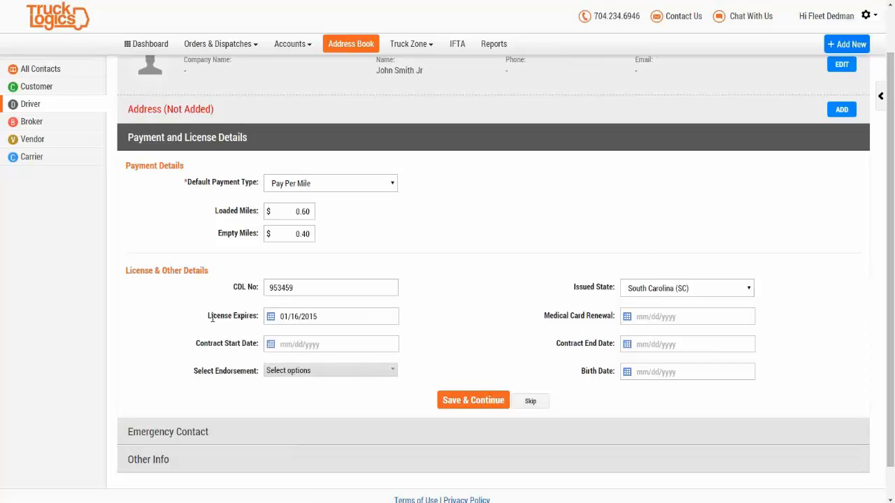
Step: Set medical card renewal to the 16th and the contract from 01/01/2015 to 01/01/2016
left_click(713, 317)
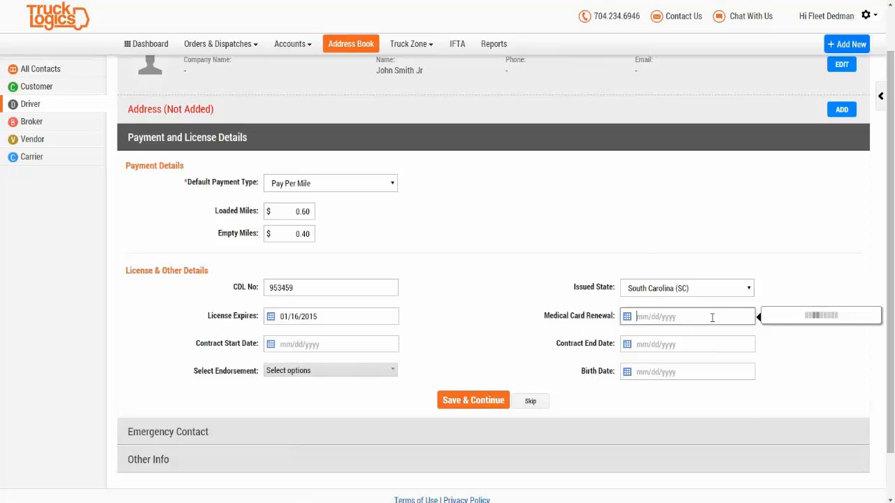
left_click(715, 407)
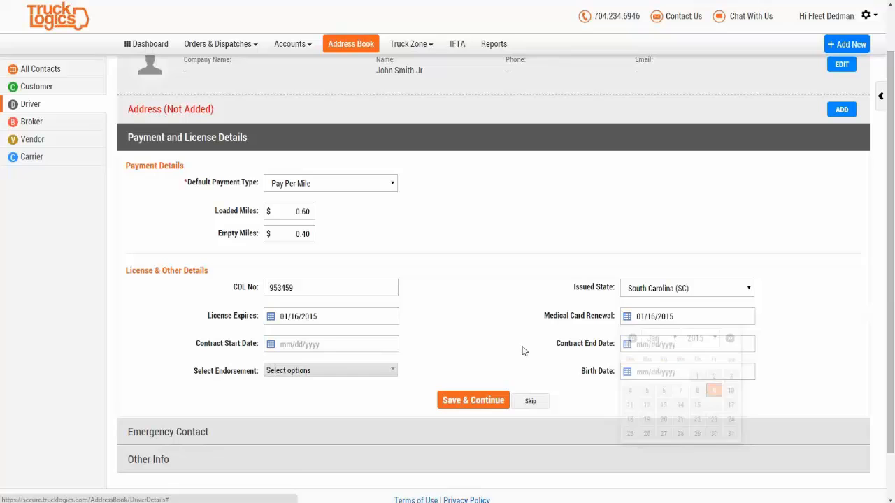
left_click(334, 344)
left_click(341, 403)
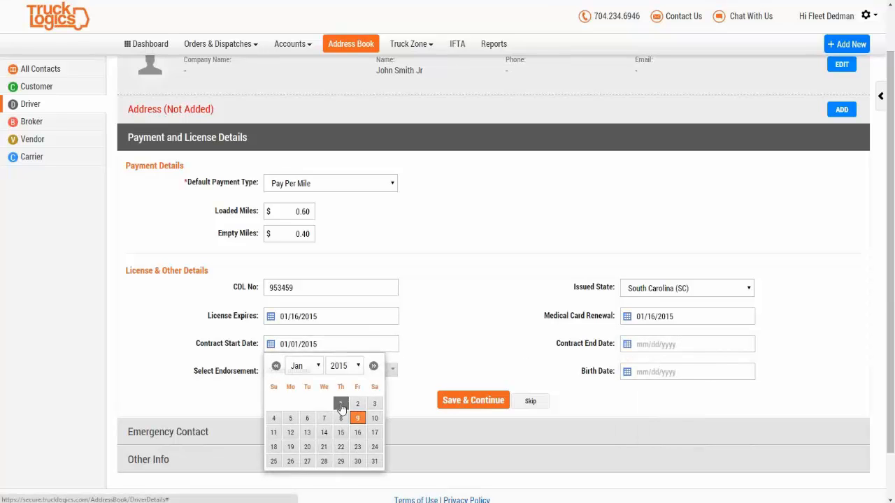
left_click(676, 344)
left_click(700, 365)
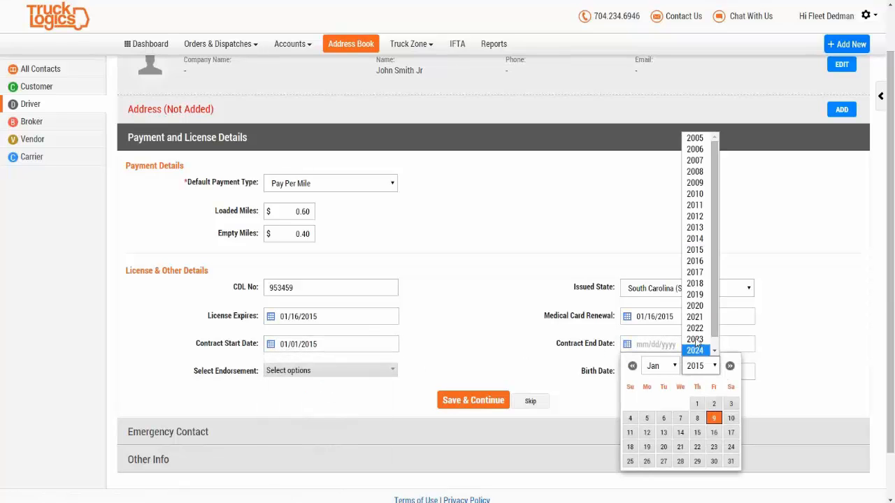
left_click(694, 262)
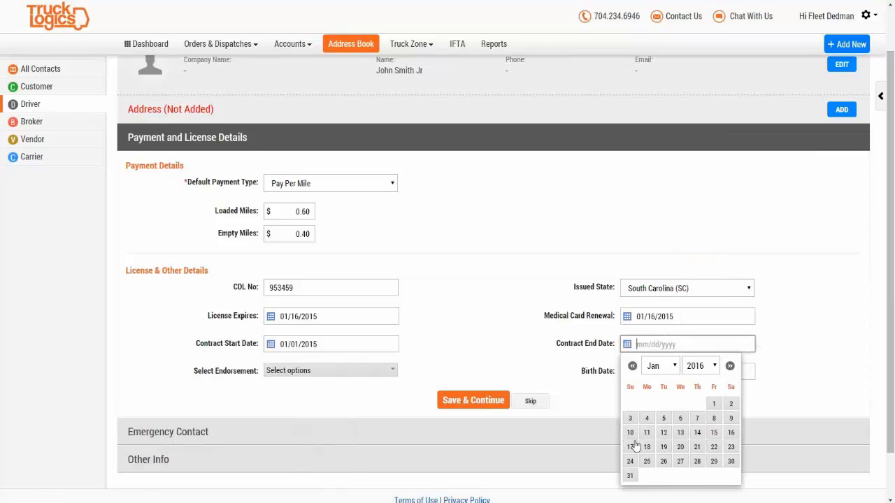
left_click(714, 404)
Step: Add Hazardous Material, Tank, Passenger and School Bus endorsements and save the license details
left_click(342, 378)
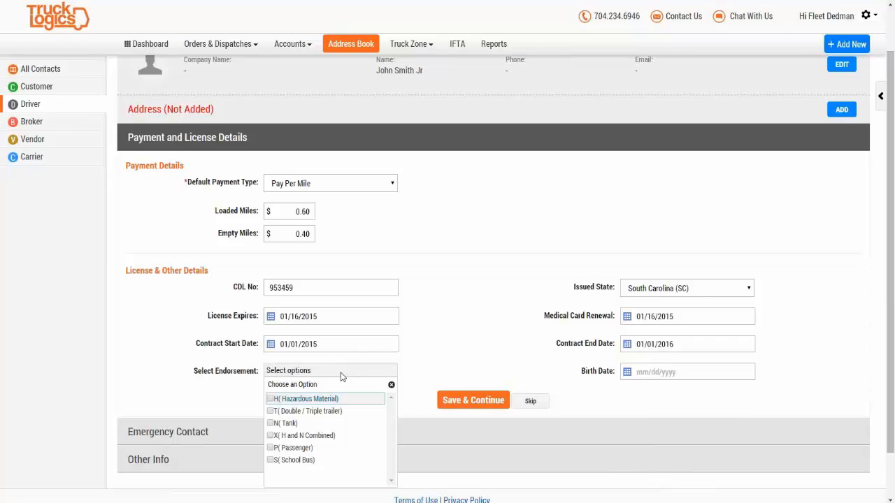
left_click(271, 399)
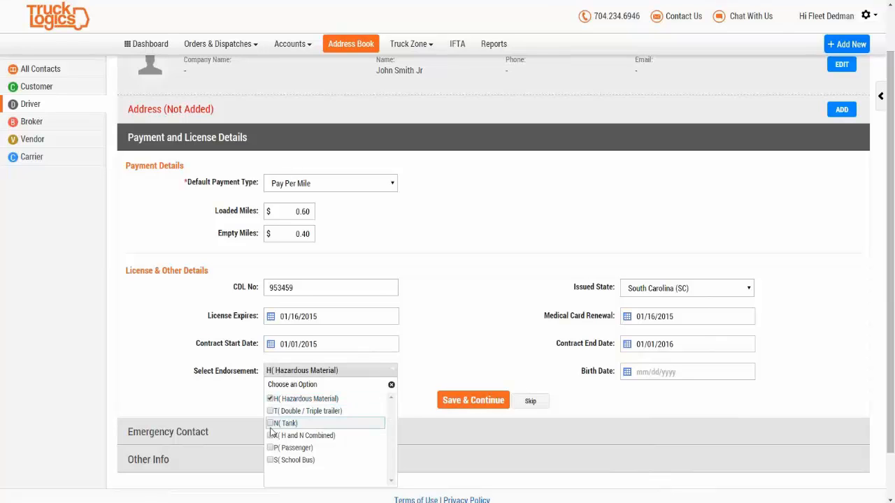
left_click(272, 424)
left_click(273, 448)
left_click(273, 460)
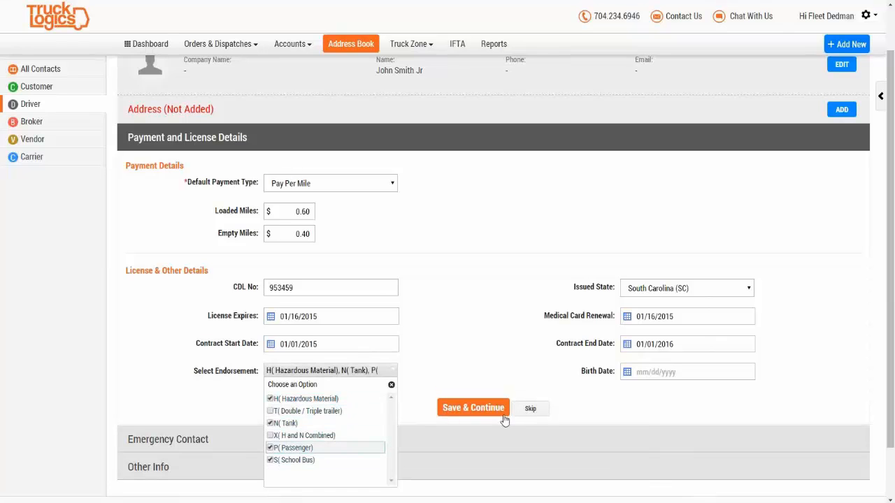
left_click(451, 412)
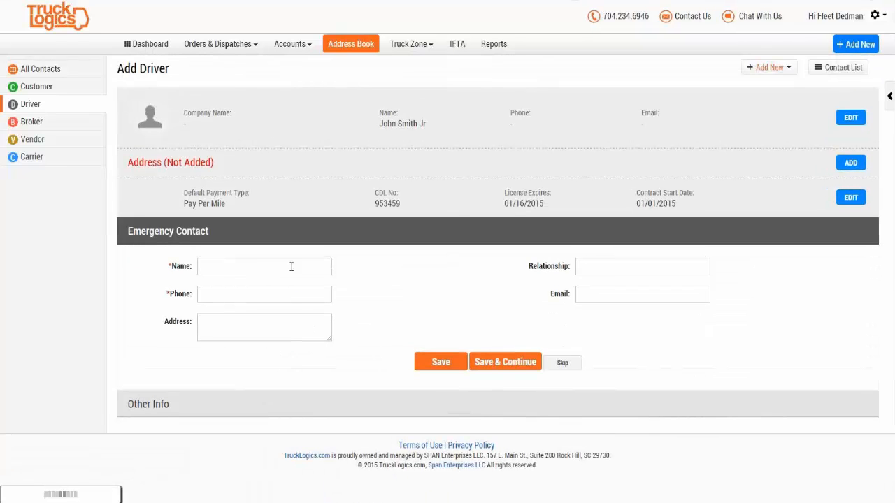
Step: Leave the emergency contact and Other Info notes empty and save the driver record
left_click(290, 267)
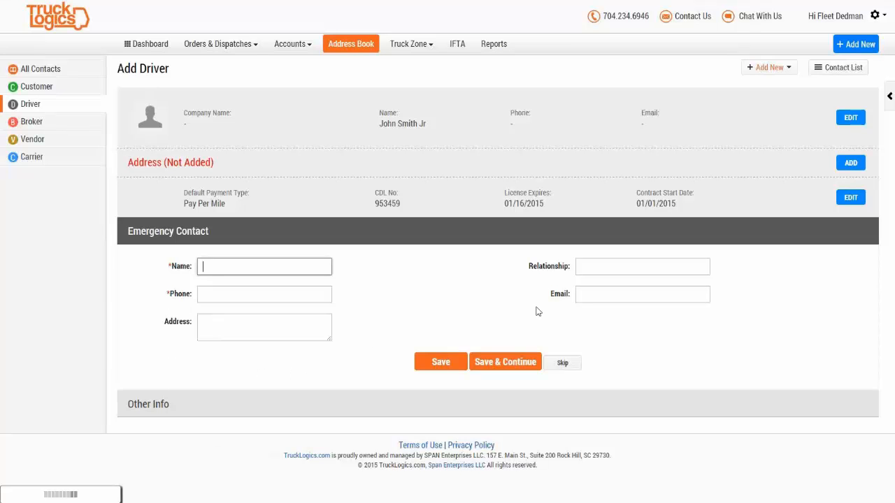
left_click(139, 411)
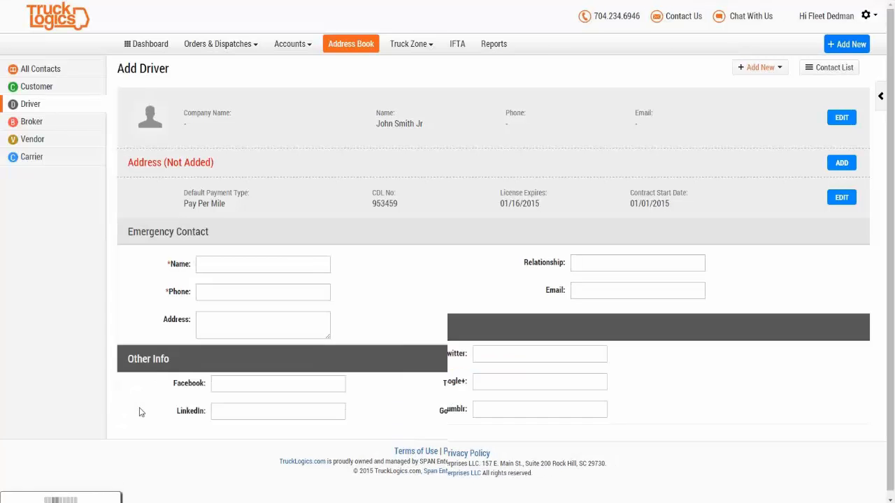
left_click(250, 371)
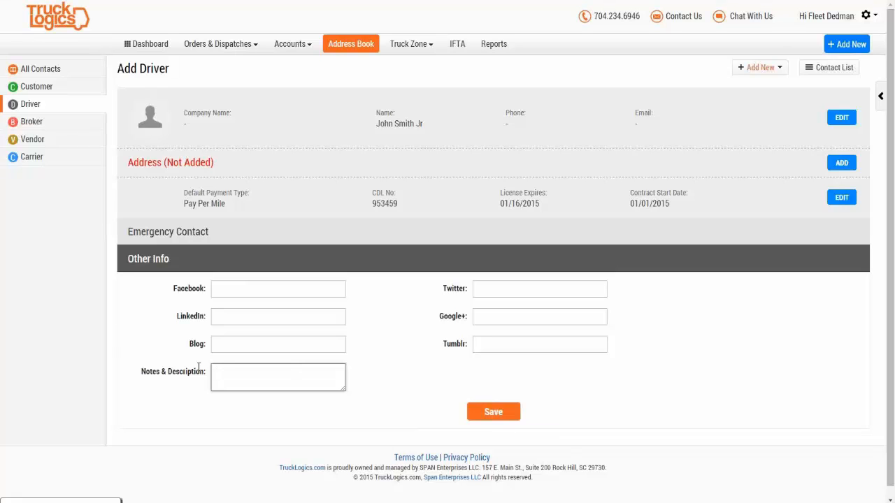
scroll(234, 400, "down", 1)
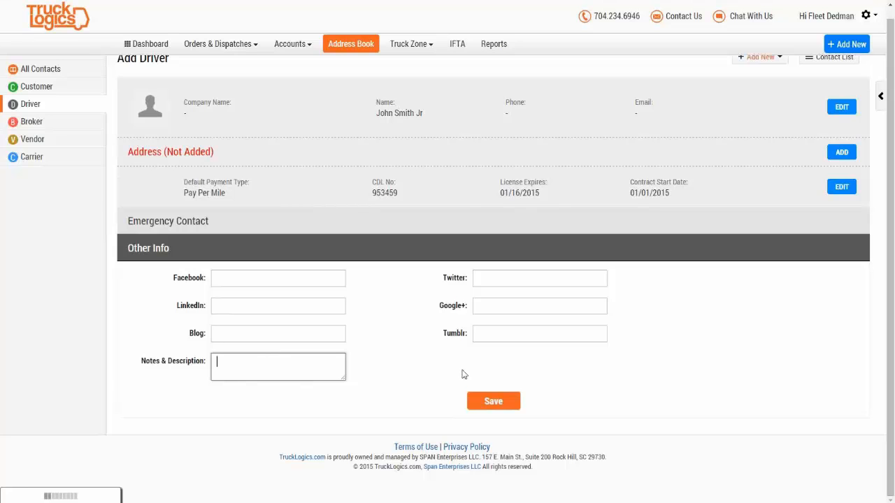
left_click(500, 407)
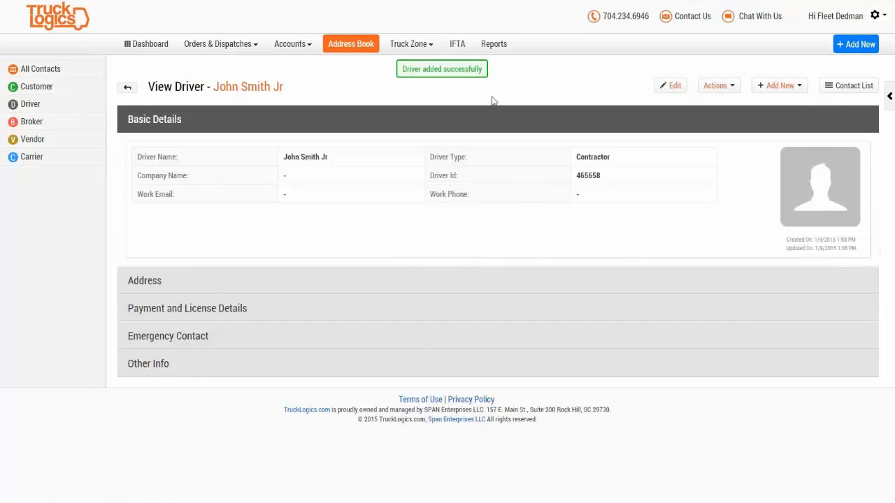
Step: Show the Drivers list and filter it by the driver's first name to two matches
left_click(26, 104)
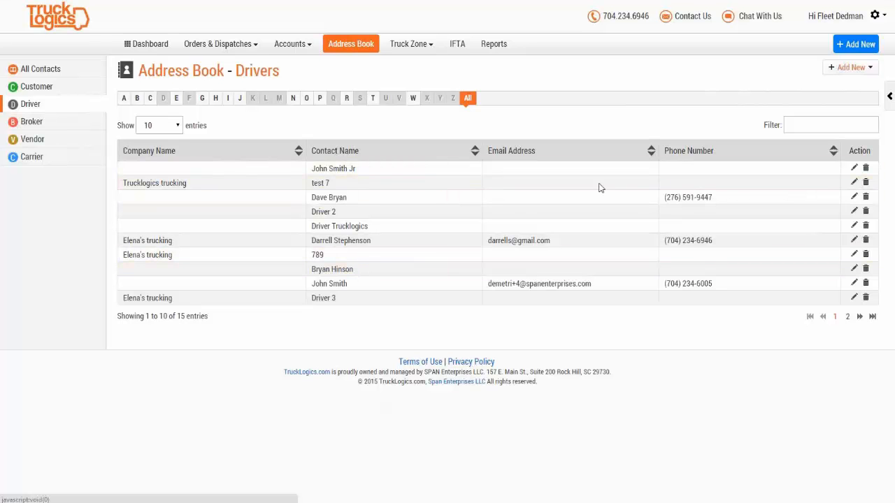
left_click(826, 126)
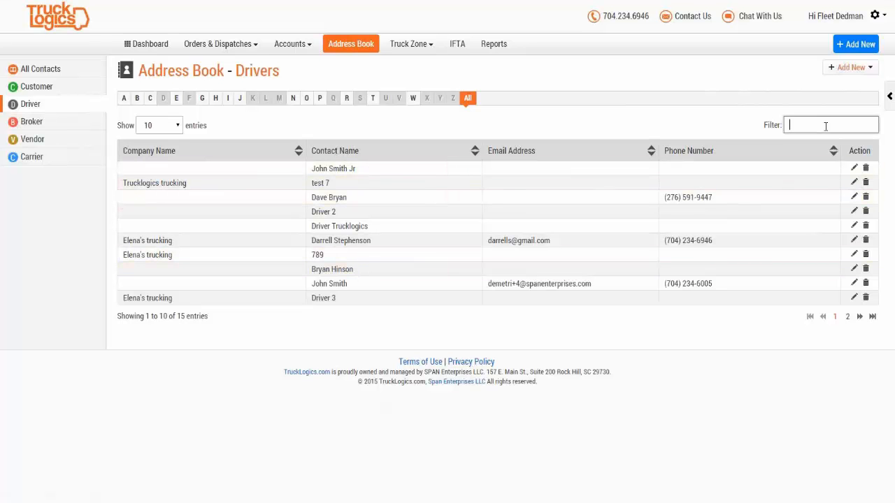
type("john")
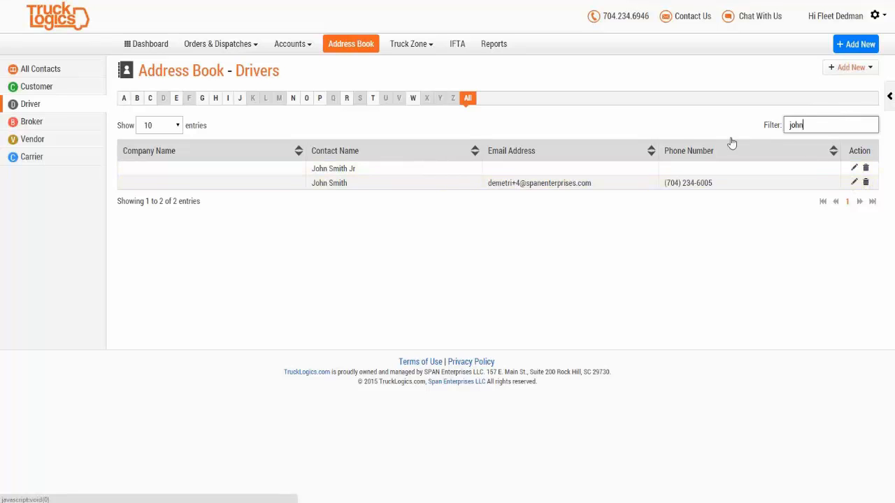
Step: Open the Driver Preferences page from Truck Zone
left_click(410, 48)
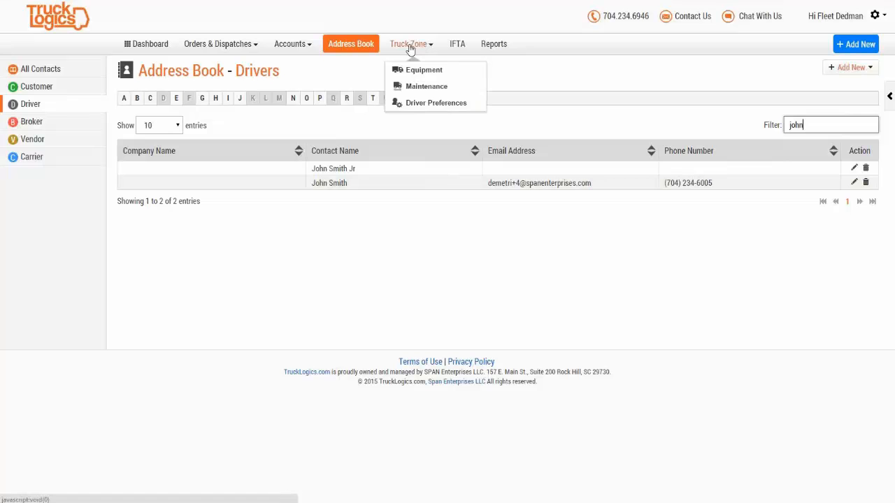
left_click(439, 109)
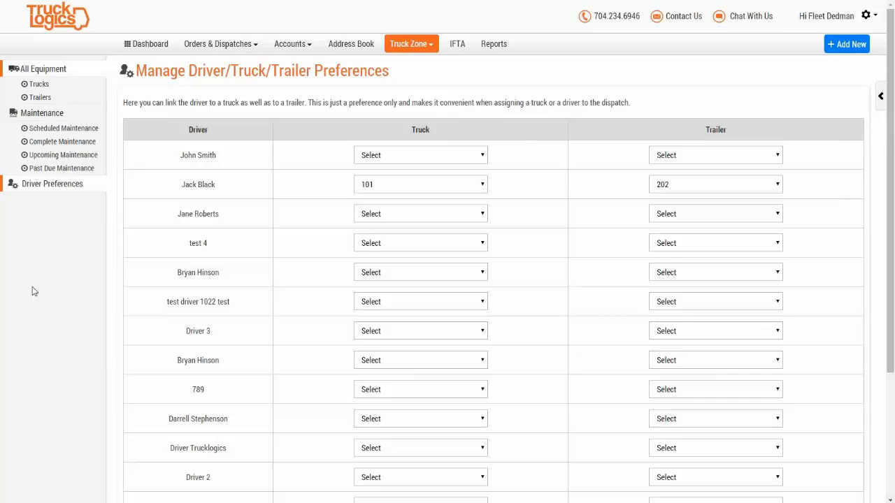
left_click(412, 46)
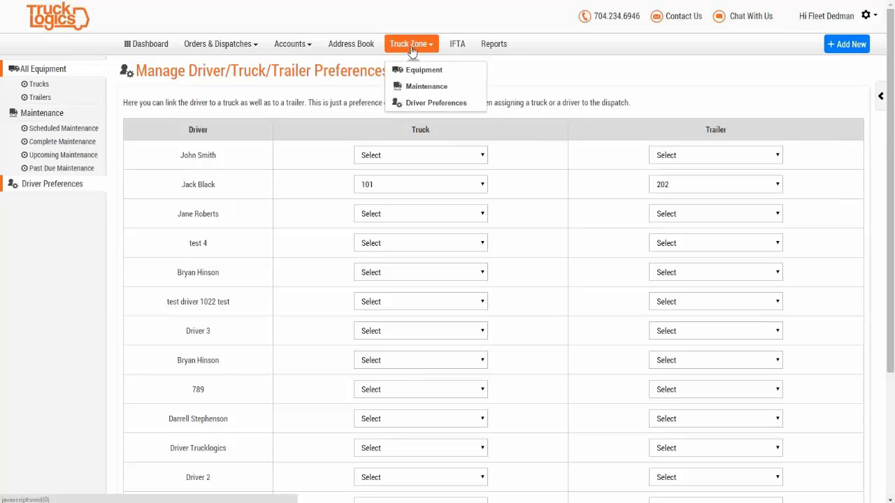
left_click(431, 109)
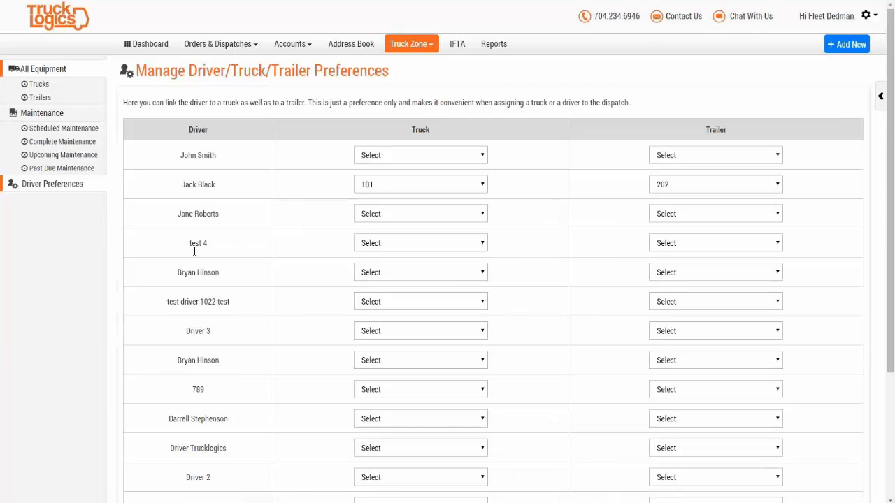
Step: Assign truck 565 -Leased and trailer 123 to the first driver and save
left_click(437, 157)
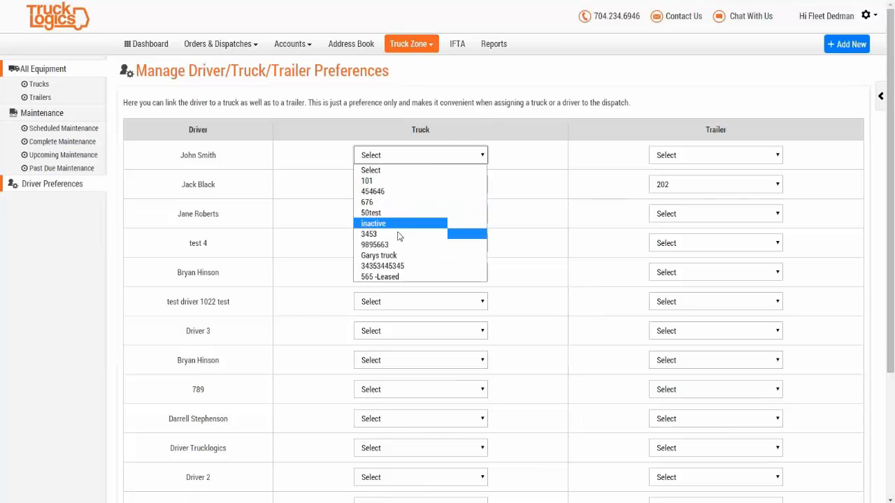
left_click(392, 276)
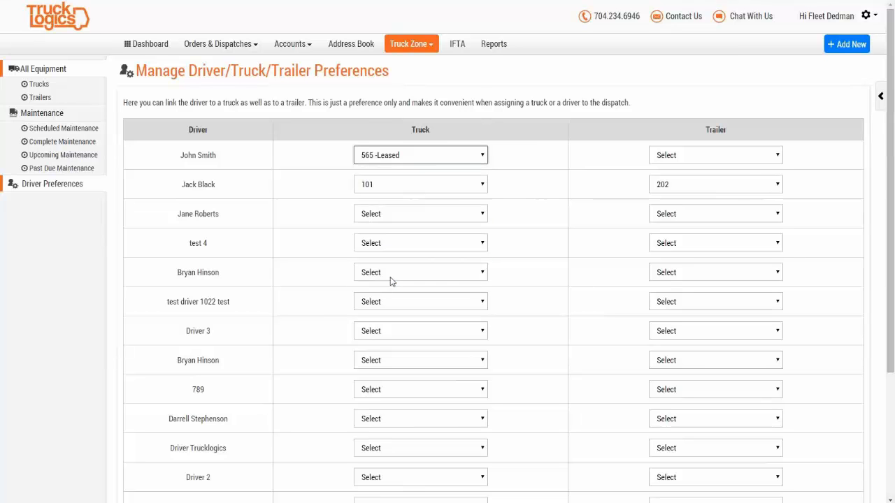
left_click(750, 161)
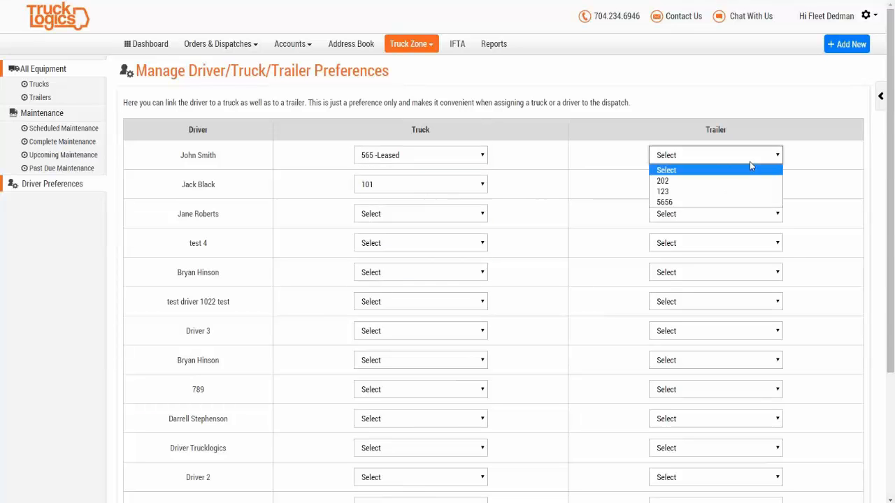
left_click(697, 192)
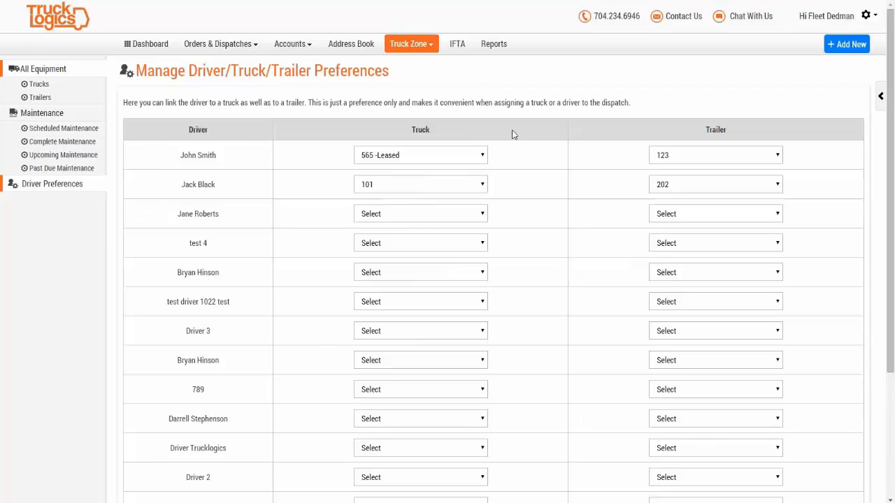
scroll(852, 180, "down", 2)
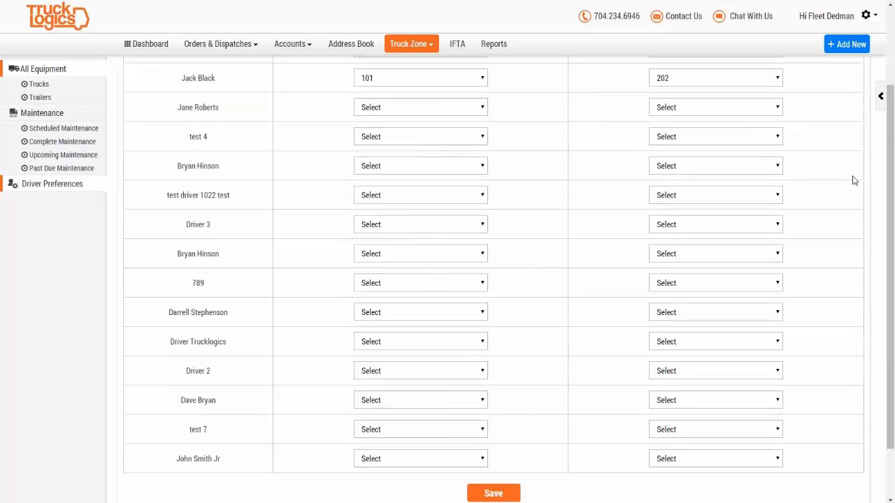
scroll(851, 188, "down", 1)
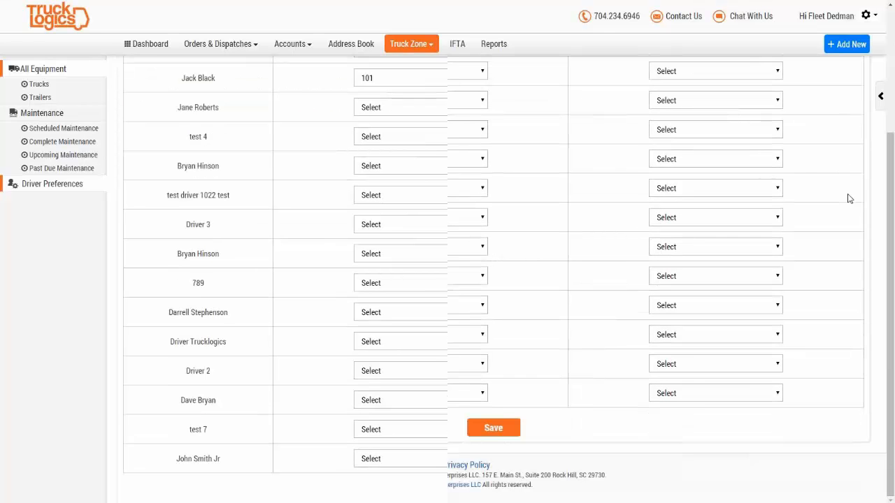
left_click(495, 427)
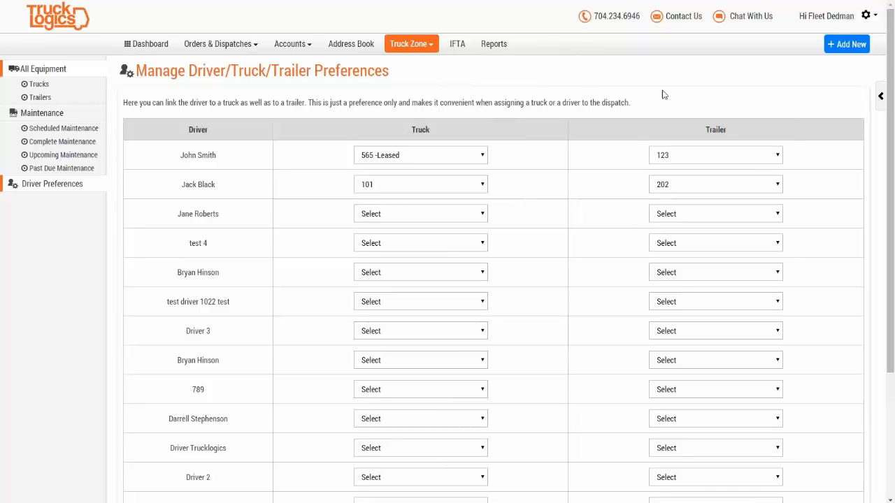
Step: Go to Settings and show the My Account Driver Credentials list
left_click(869, 19)
left_click(786, 65)
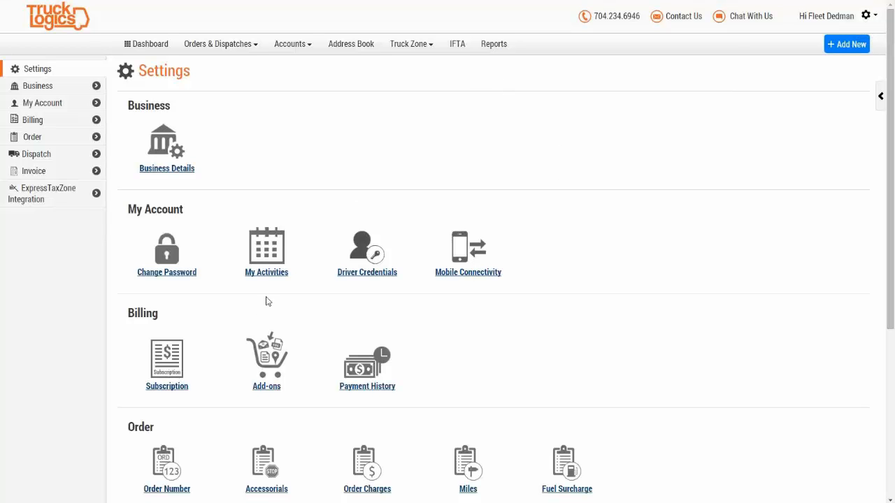
left_click(384, 277)
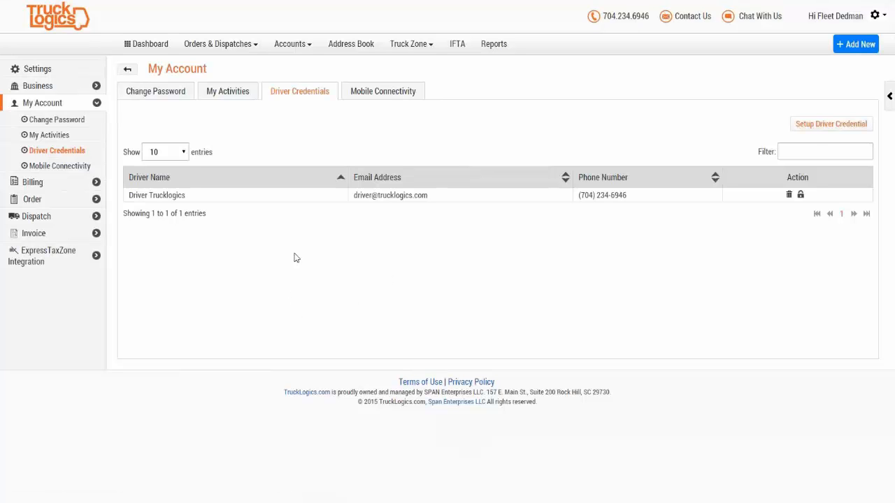
Step: Create login credentials for the last listed driver with their e-mail address and phone number
left_click(814, 125)
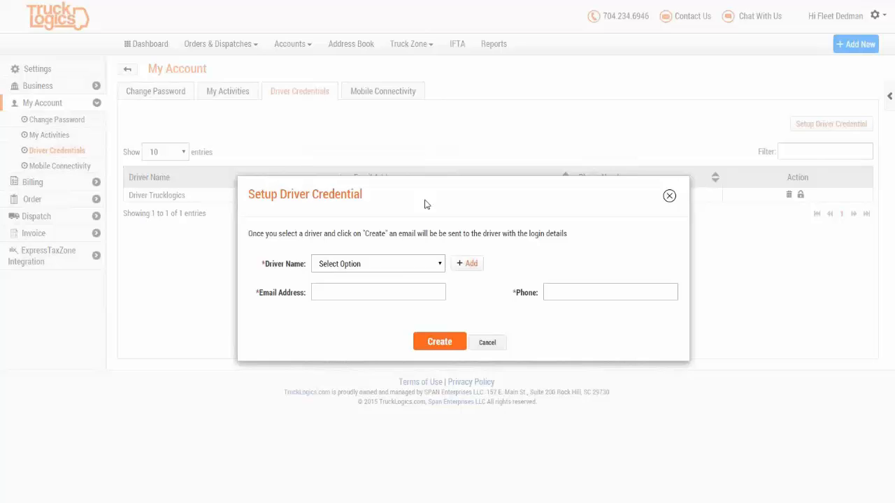
left_click(397, 264)
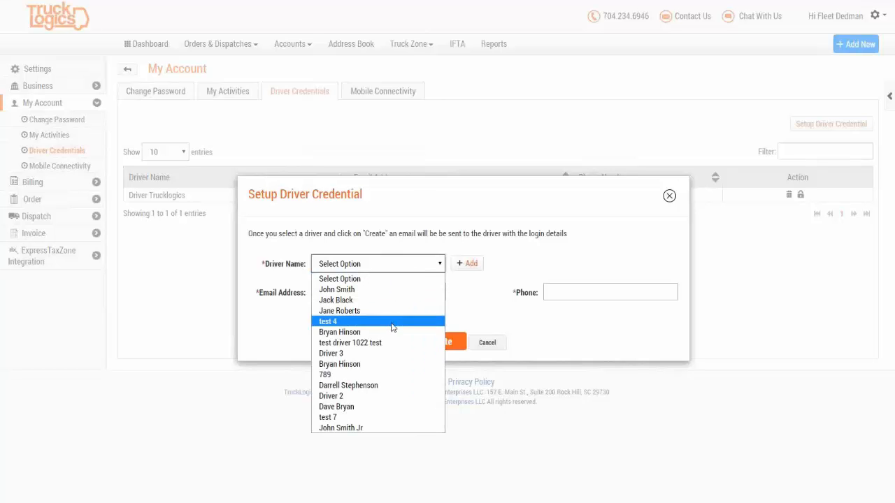
left_click(334, 429)
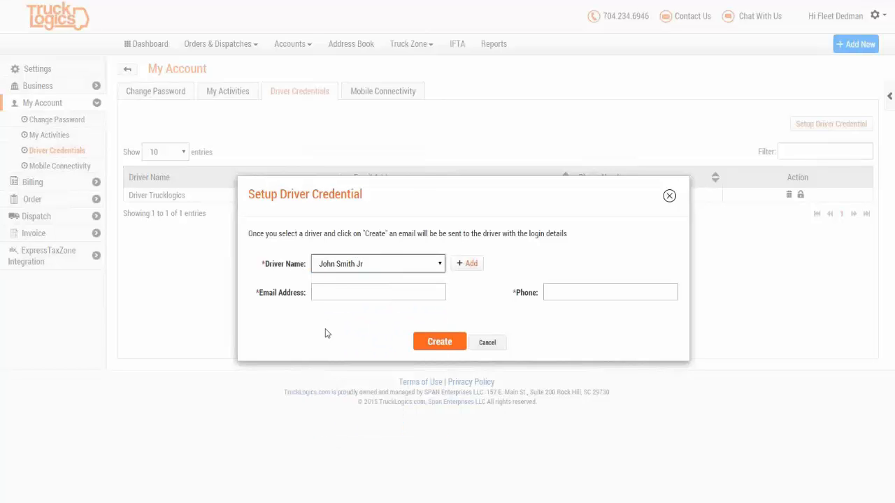
left_click(341, 292)
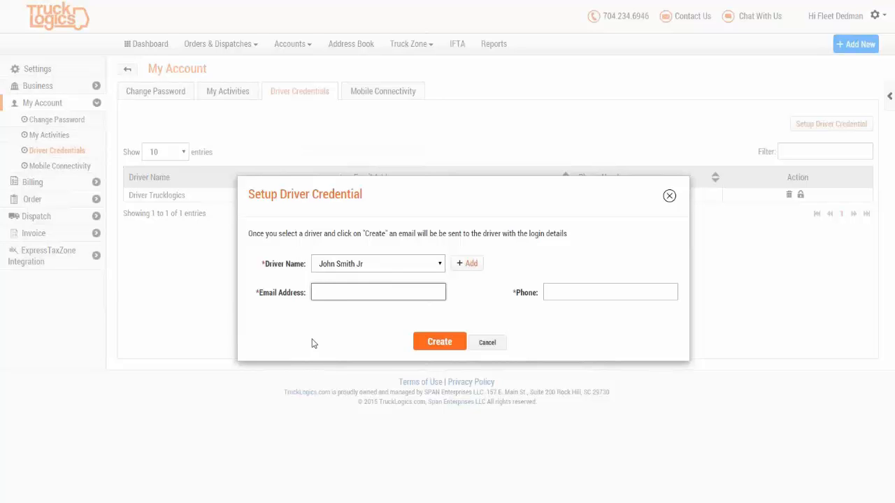
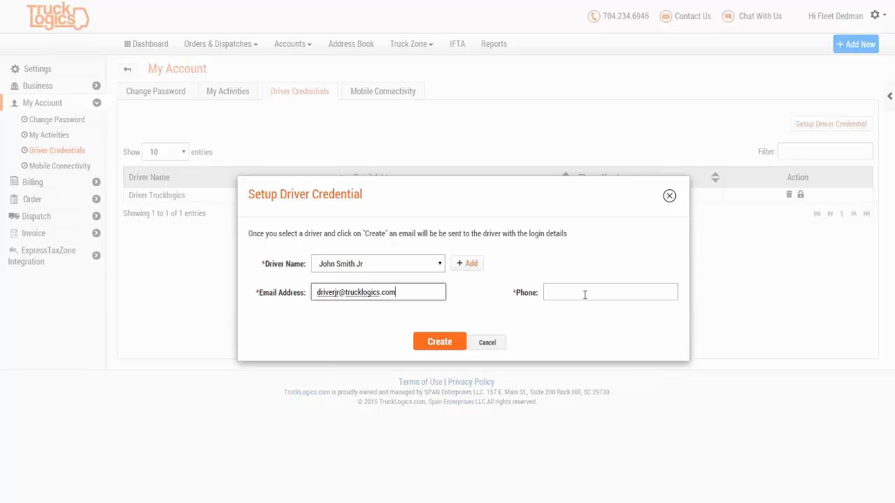
left_click(585, 294)
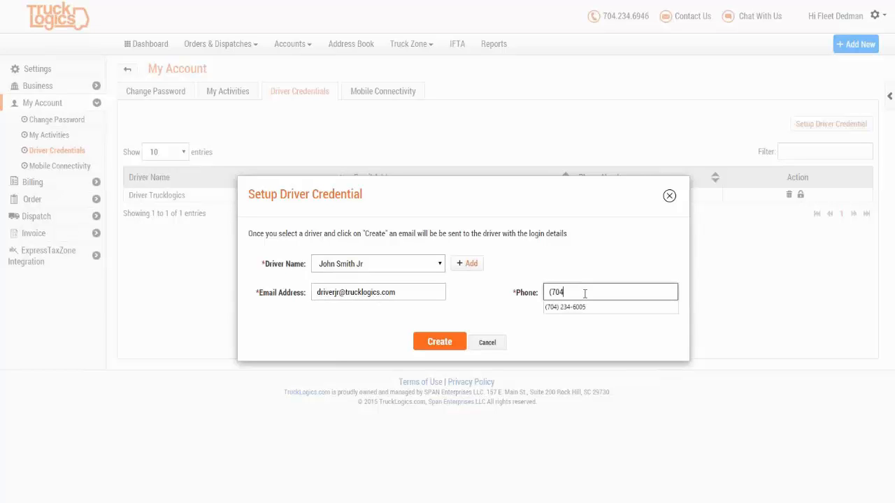
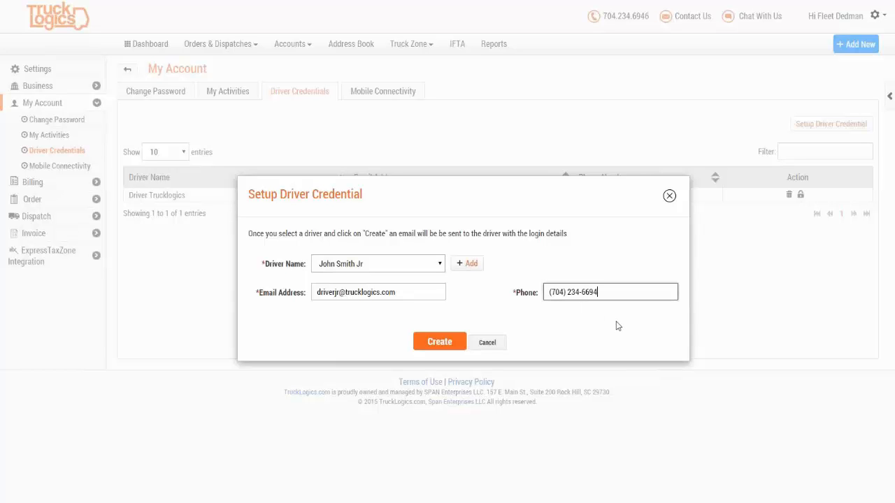
left_click(427, 349)
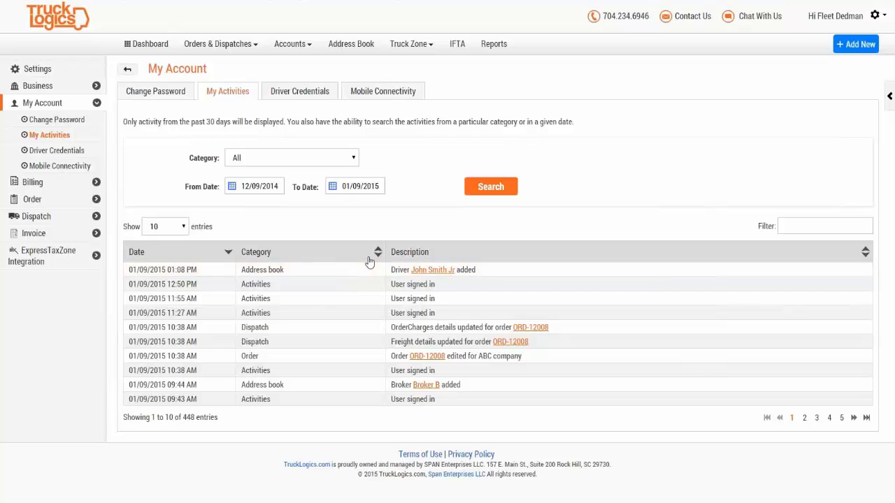
Step: Confirm the new driver appears under Driver Credentials, then go to Open Orders
left_click(300, 93)
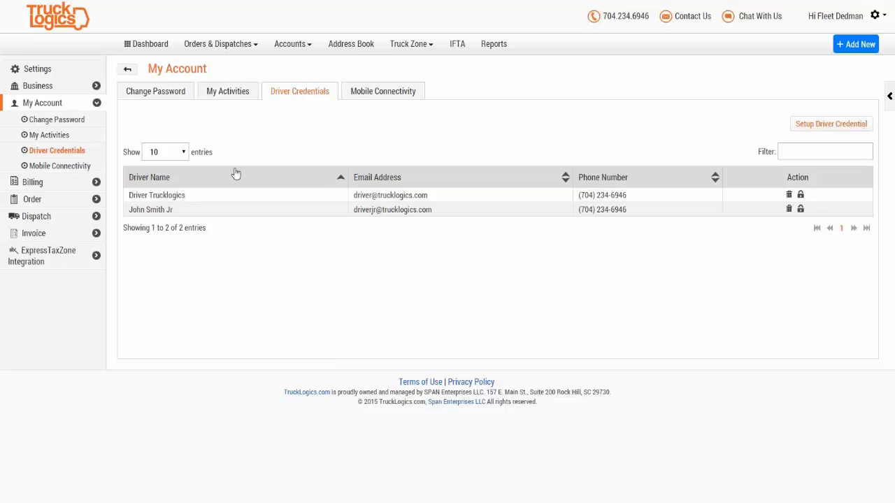
left_click(204, 46)
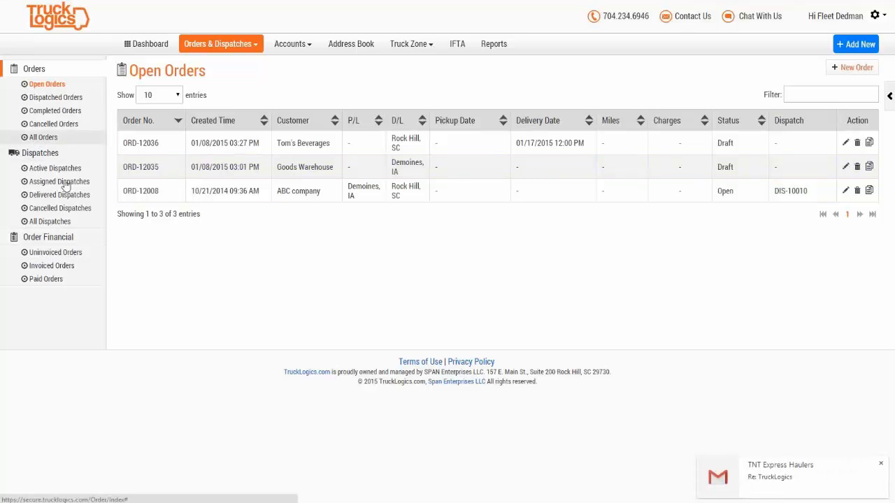
Step: Open dispatch DIS-10055 from All Dispatches and check its assigned driver
left_click(63, 225)
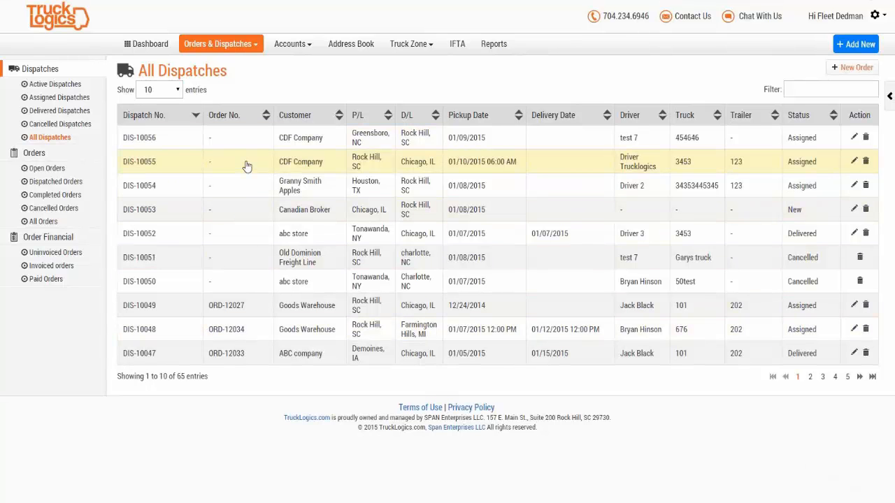
left_click(147, 168)
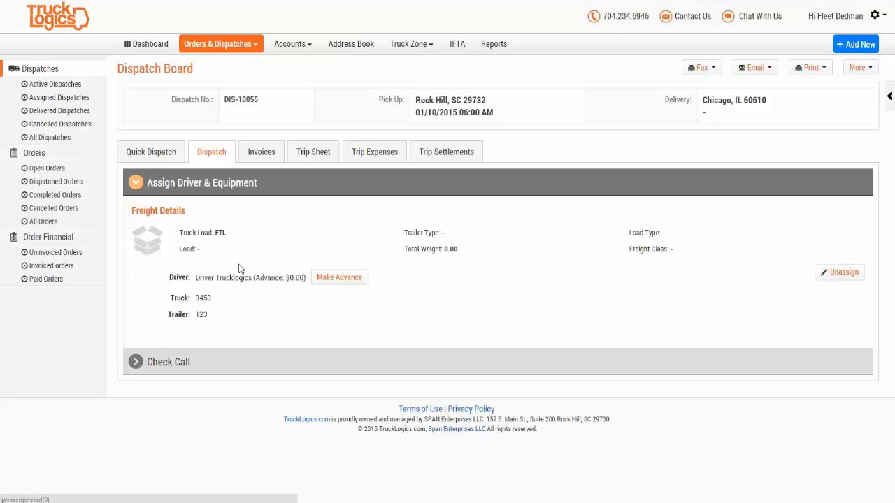
left_click_drag(196, 278, 249, 280)
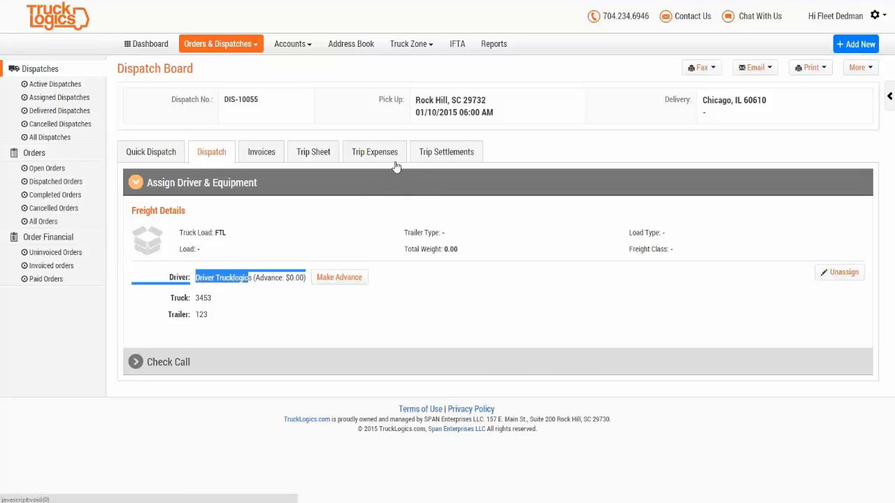
left_click(446, 151)
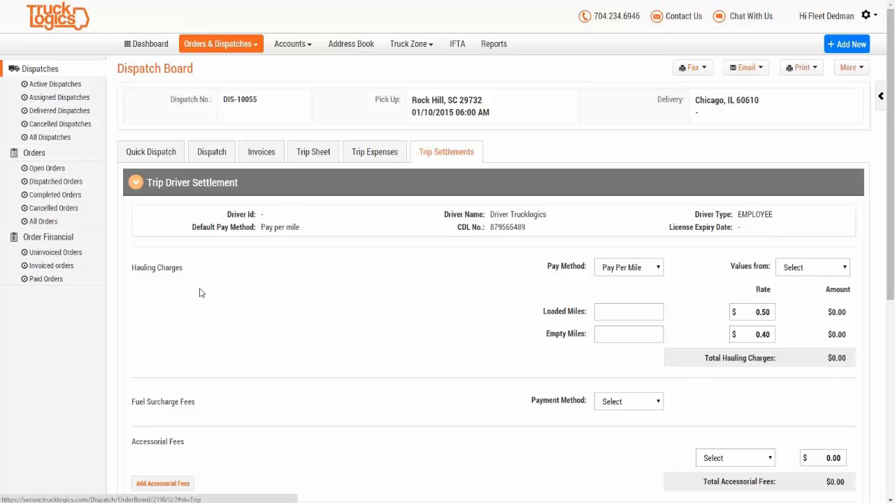
Step: Try the Percentage and Manual Pay methods, then set the driver pay method back to Pay Per Mile
scroll(639, 357, "down", 1)
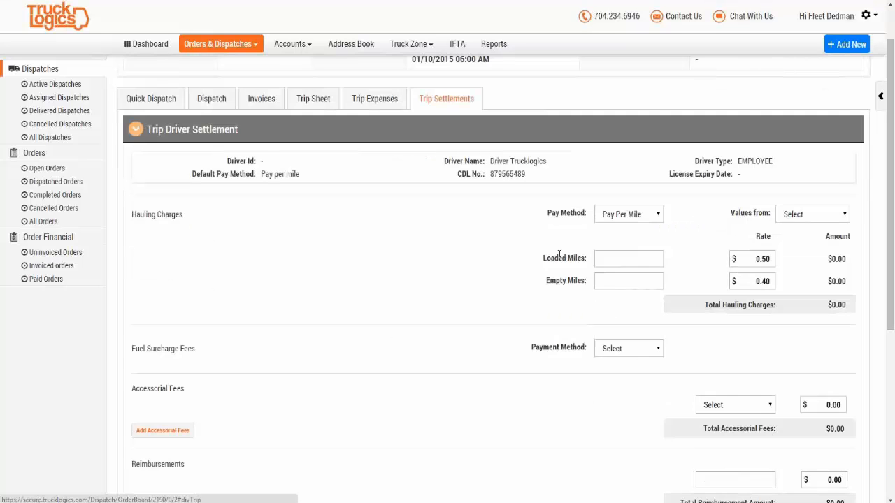
left_click(609, 215)
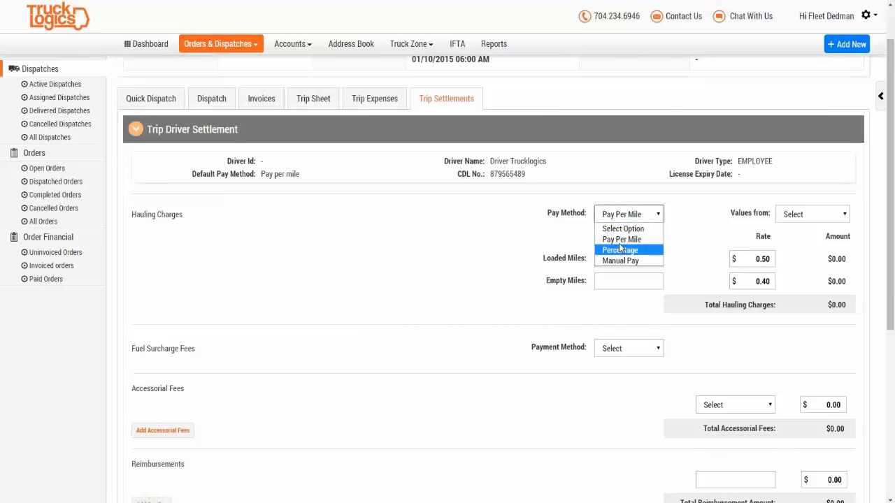
left_click(620, 241)
left_click(624, 222)
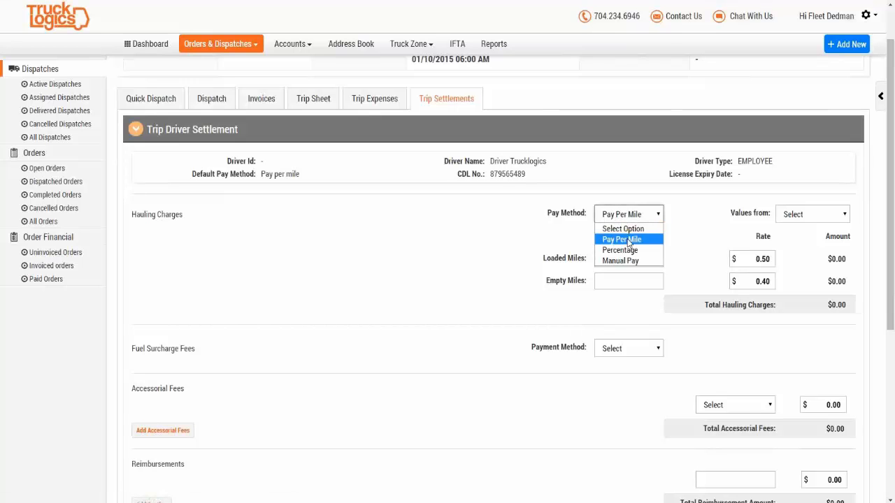
left_click(629, 249)
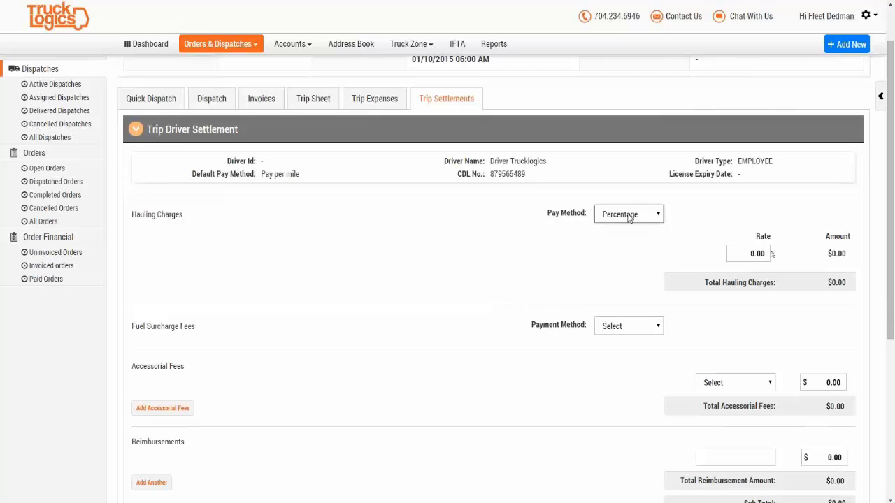
left_click(629, 215)
left_click(627, 260)
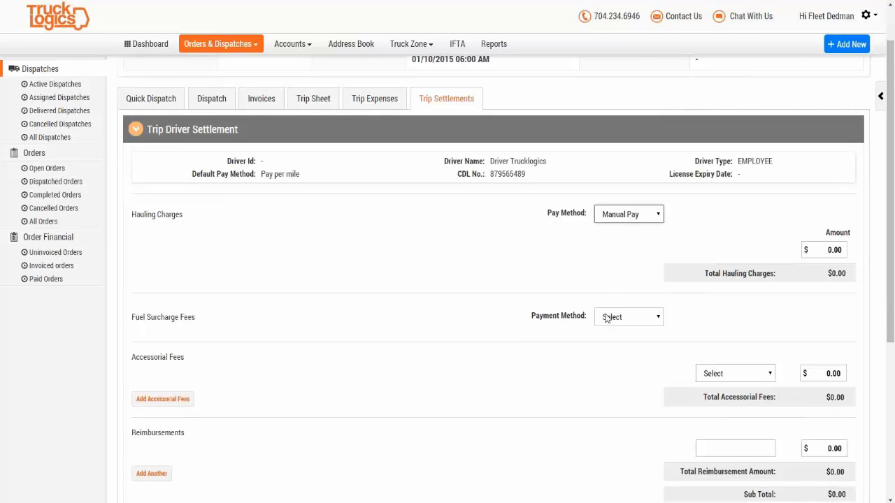
left_click(625, 216)
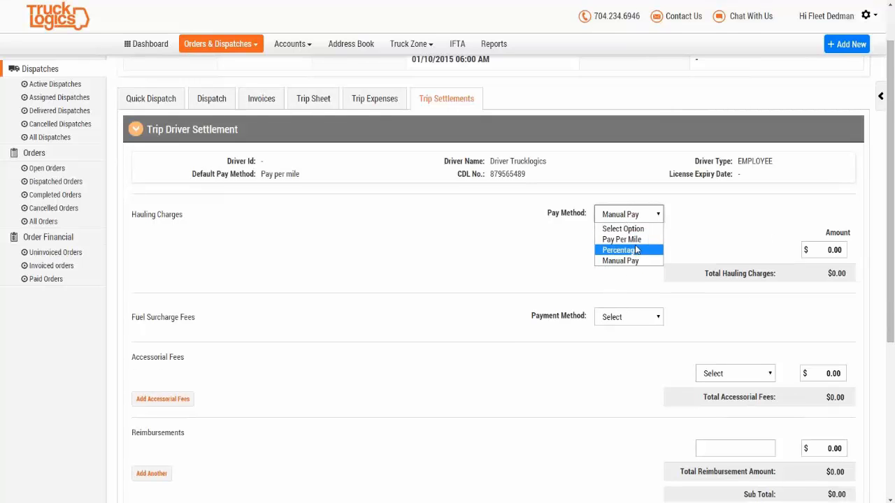
left_click(626, 239)
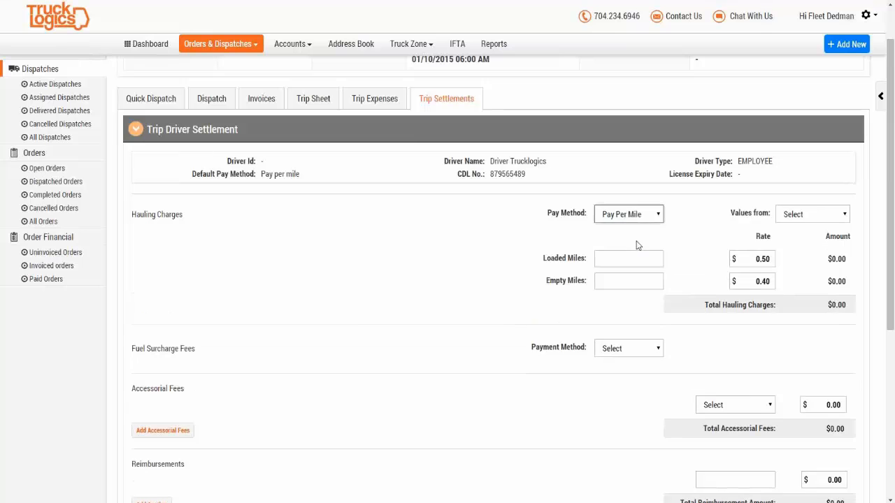
left_click(808, 220)
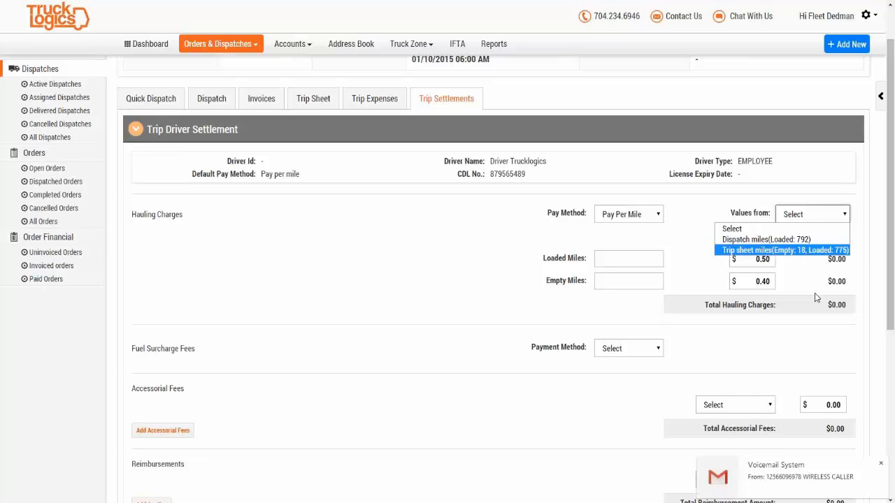
Step: Fill the settlement miles from Trip sheet miles, giving 775 loaded and 18 empty miles
left_click(881, 464)
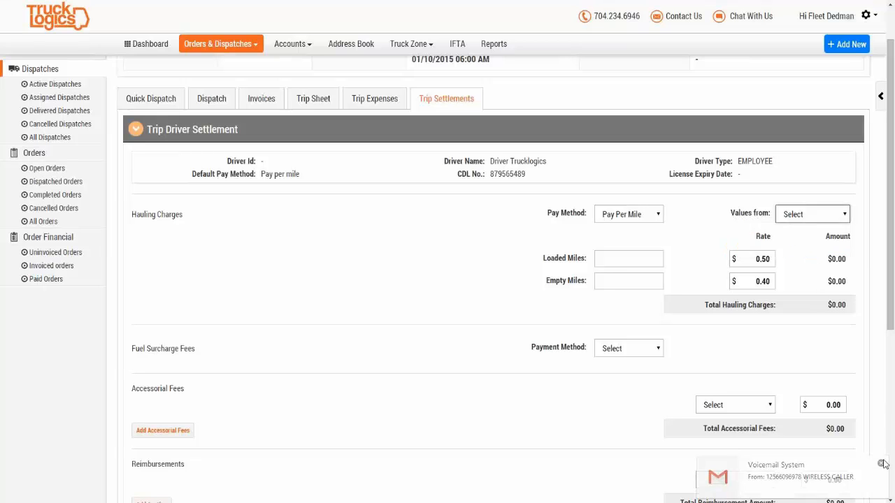
left_click(801, 222)
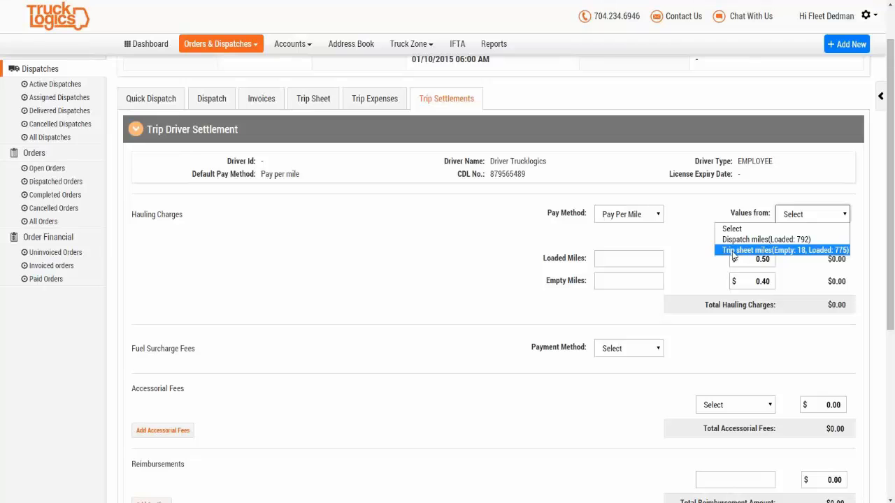
left_click(764, 251)
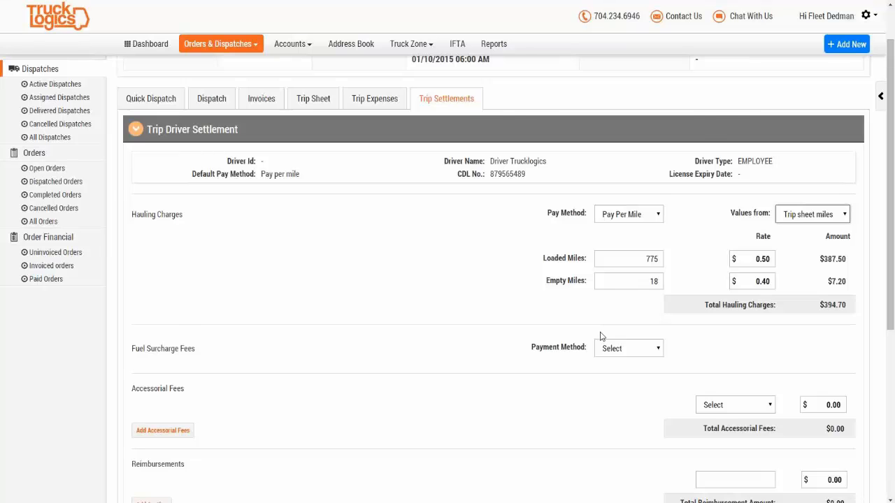
scroll(601, 337, "down", 1)
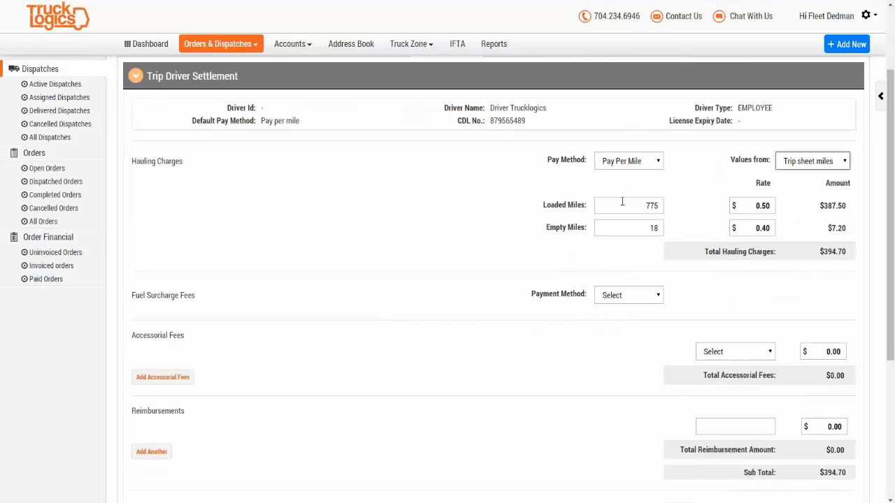
scroll(240, 135, "up", 2)
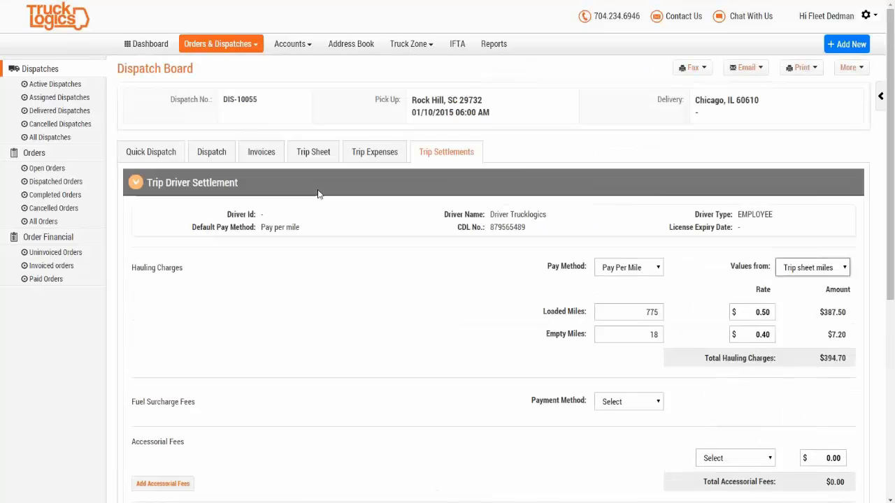
Step: Mark the IN leg as Empty on the trip sheet and save, giving 492 loaded and 301 empty miles
left_click(313, 151)
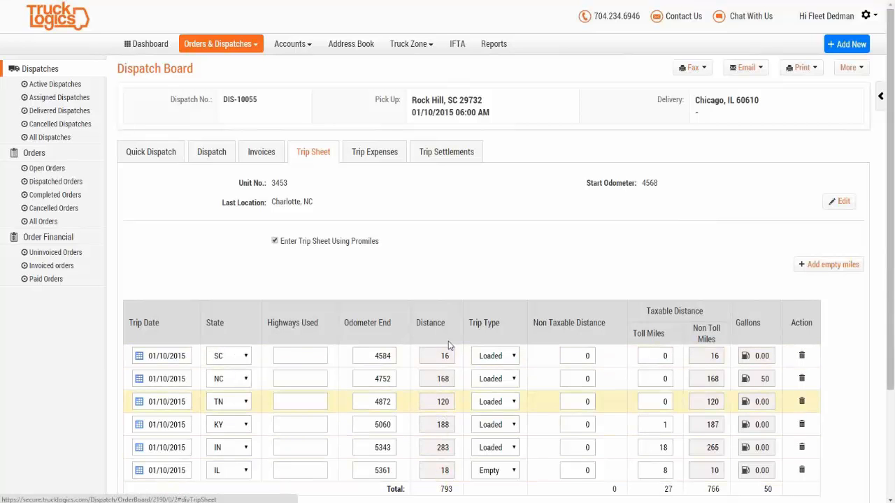
scroll(497, 294, "down", 2)
scroll(497, 294, "up", 2)
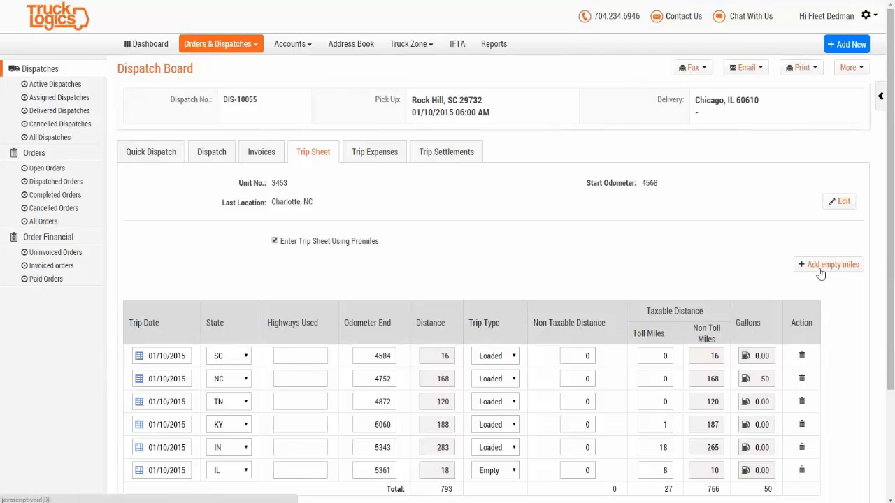
scroll(799, 277, "down", 2)
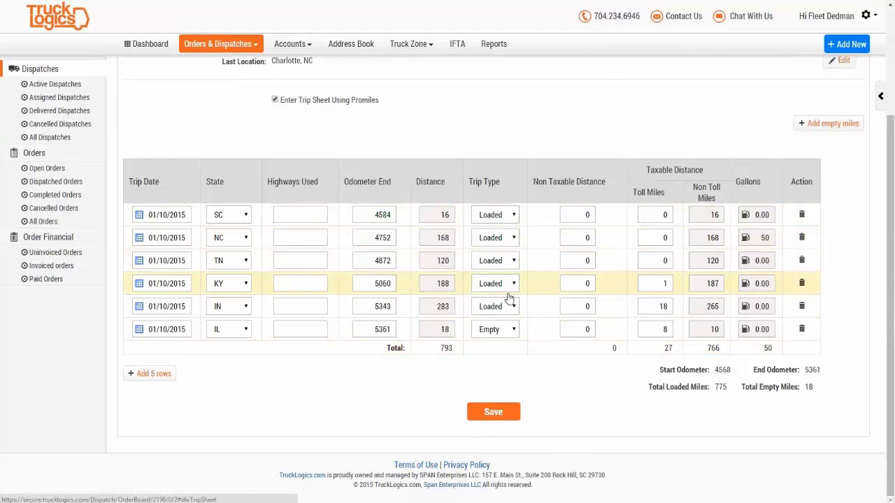
left_click(503, 334)
left_click(503, 334)
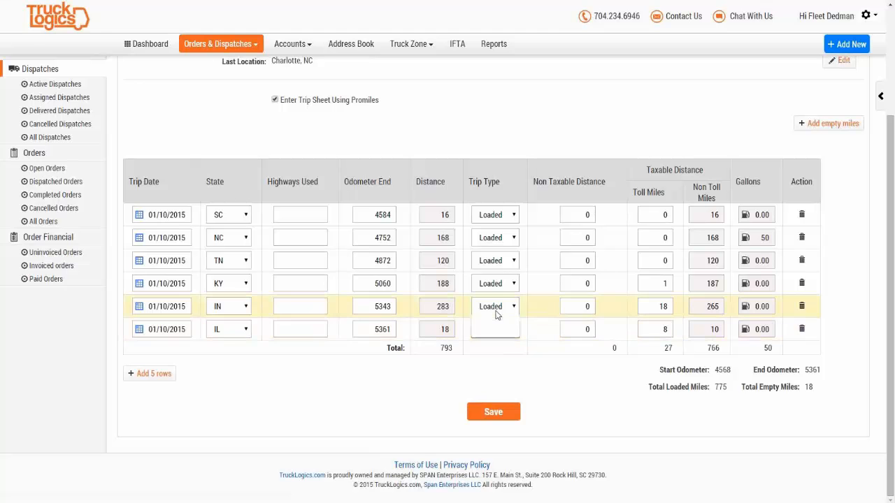
left_click(498, 308)
left_click(500, 339)
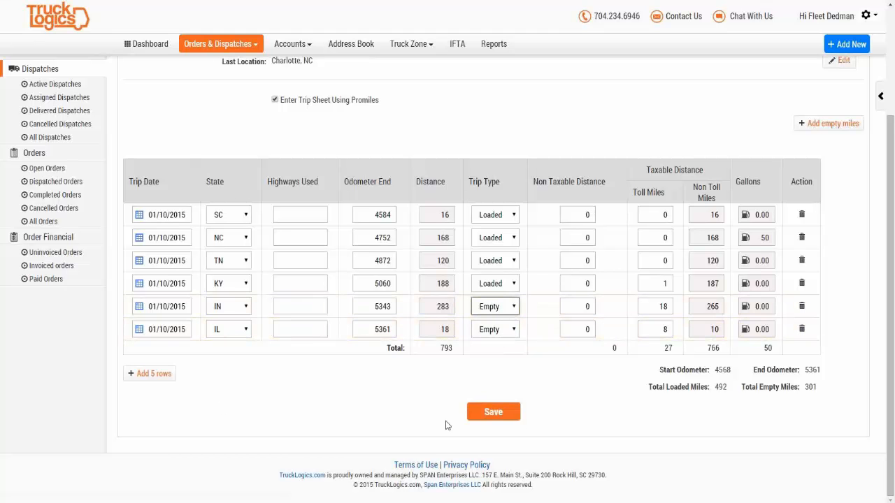
left_click(502, 417)
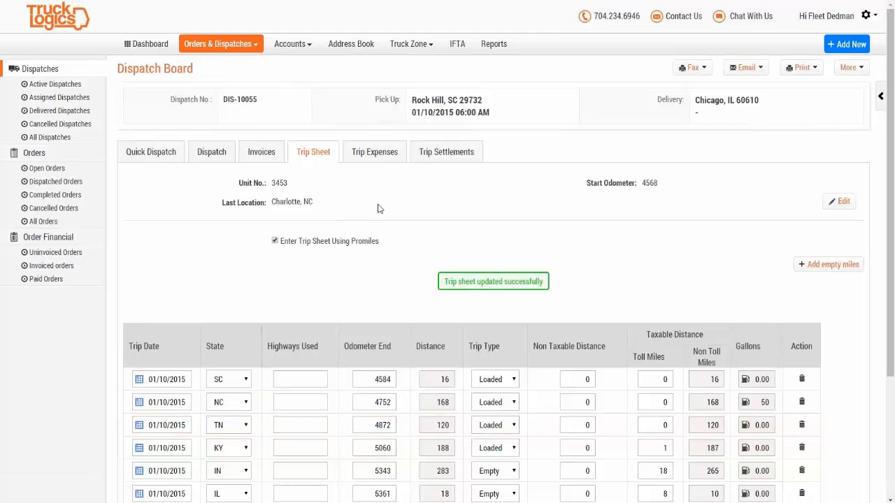
left_click(440, 152)
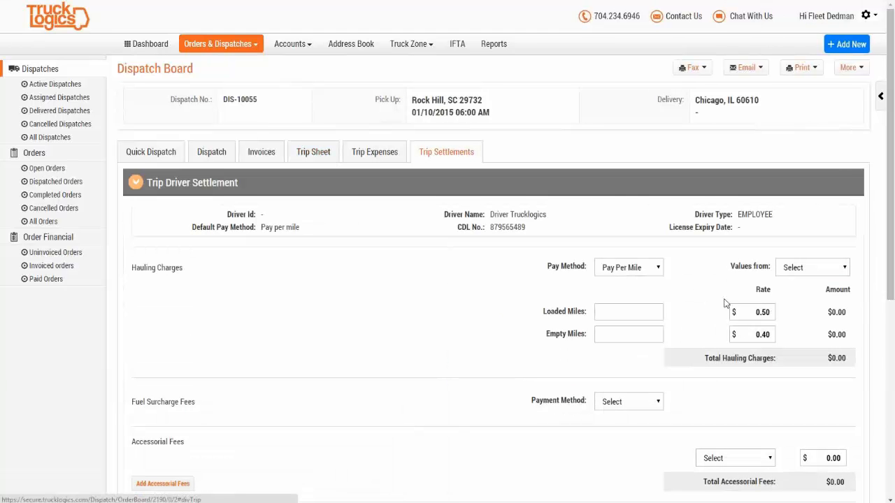
Step: Set Pay Per Mile with Trip sheet miles, confirming 492 loaded and 301 empty miles
left_click(657, 277)
left_click(628, 297)
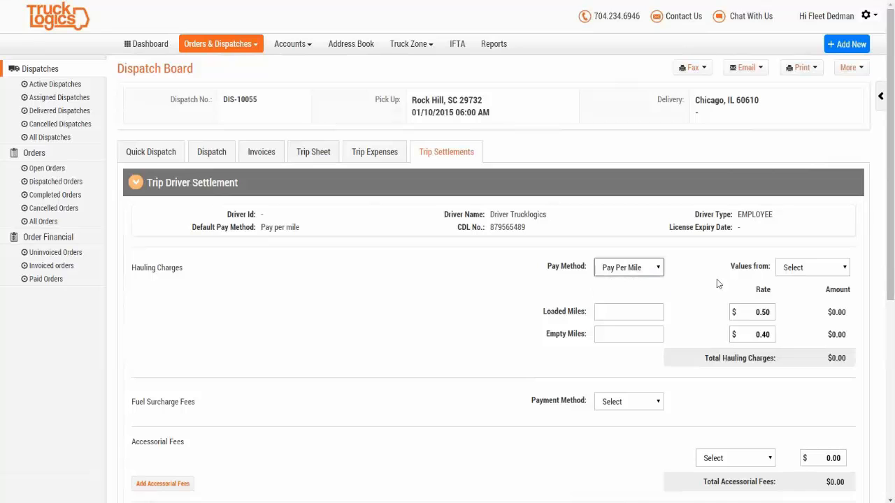
left_click(784, 272)
left_click(780, 305)
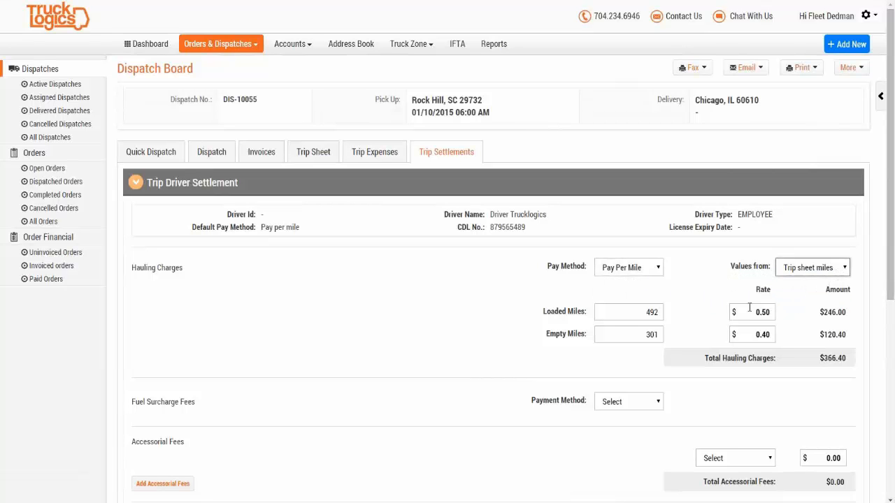
double_click(649, 336)
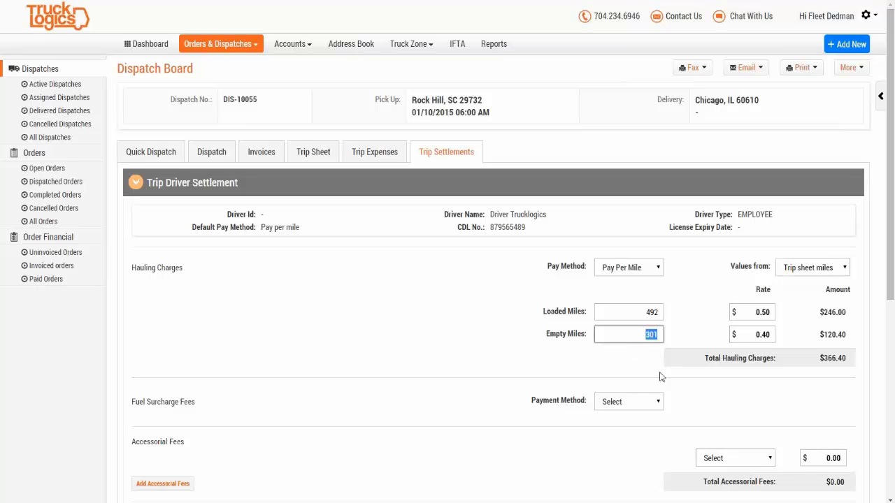
left_click(641, 316)
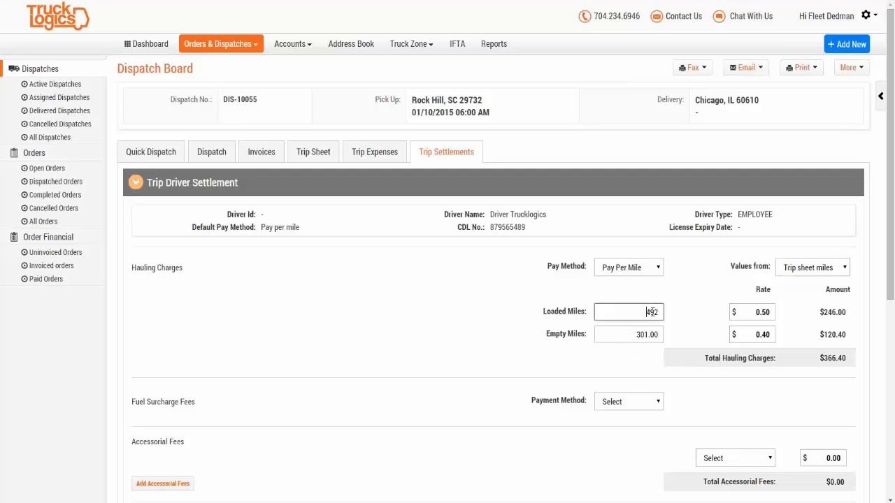
left_click(441, 388)
Step: Check the $366.40 total hauling charges and save the settlement
scroll(442, 388, "down", 2)
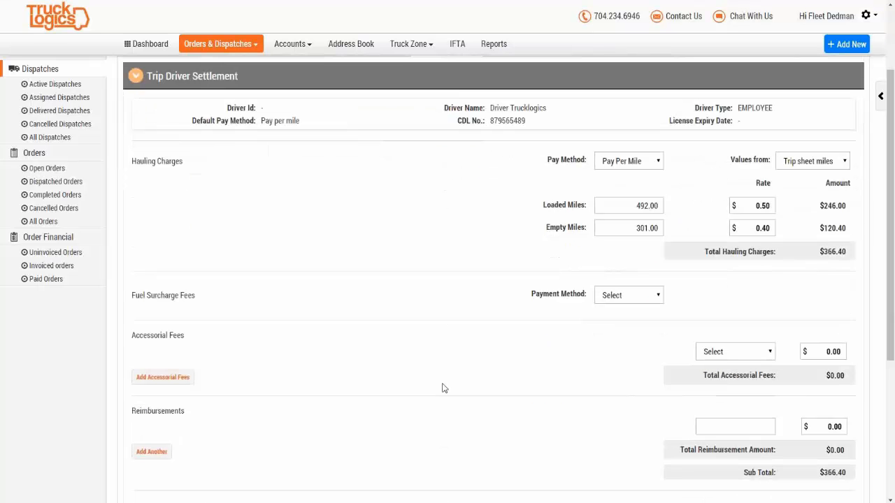
left_click_drag(822, 253, 855, 254)
left_click(833, 258)
left_click(808, 289)
scroll(795, 289, "down", 4)
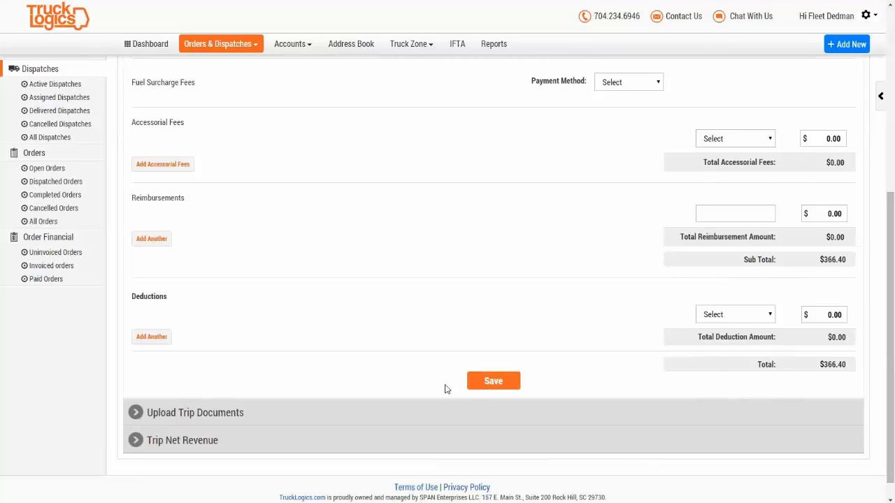
left_click(500, 383)
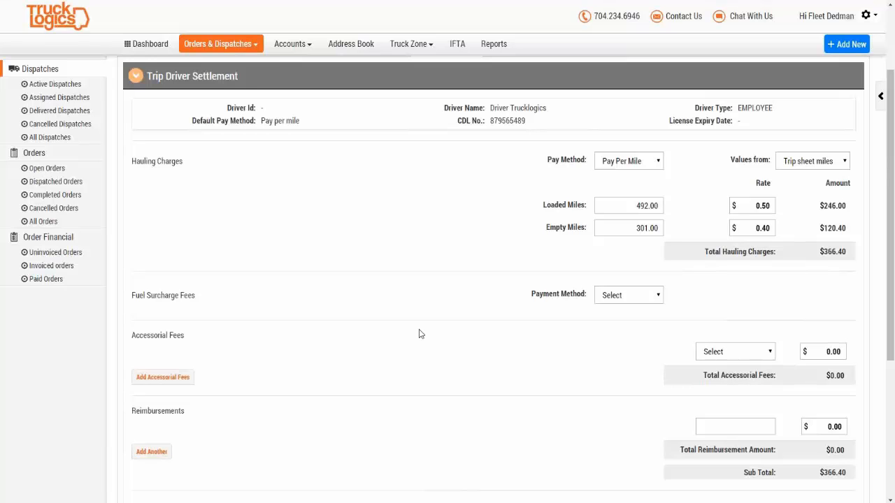
Step: Add a Lumper accessorial fee of $100.00 to the driver settlement
left_click(178, 378)
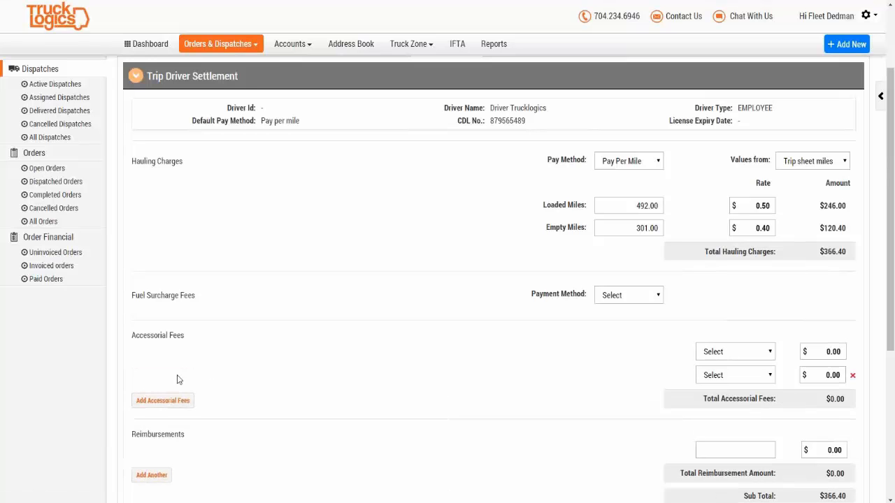
left_click(714, 356)
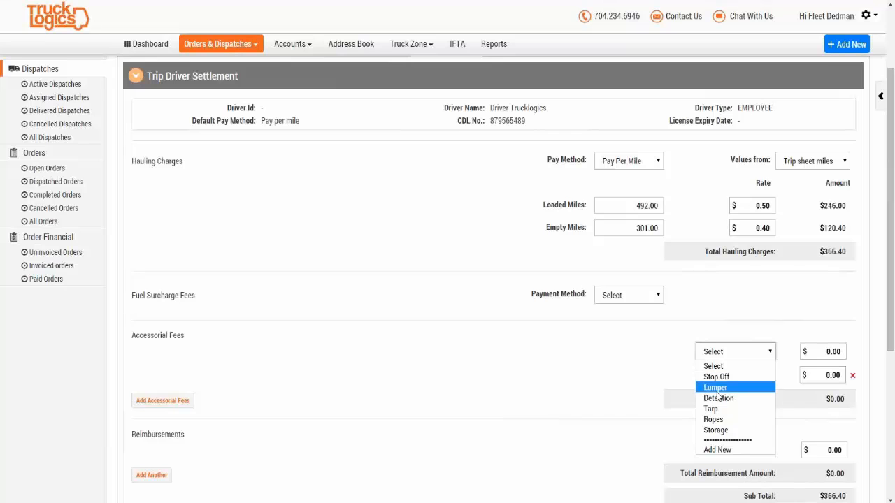
left_click(719, 389)
left_click(817, 353)
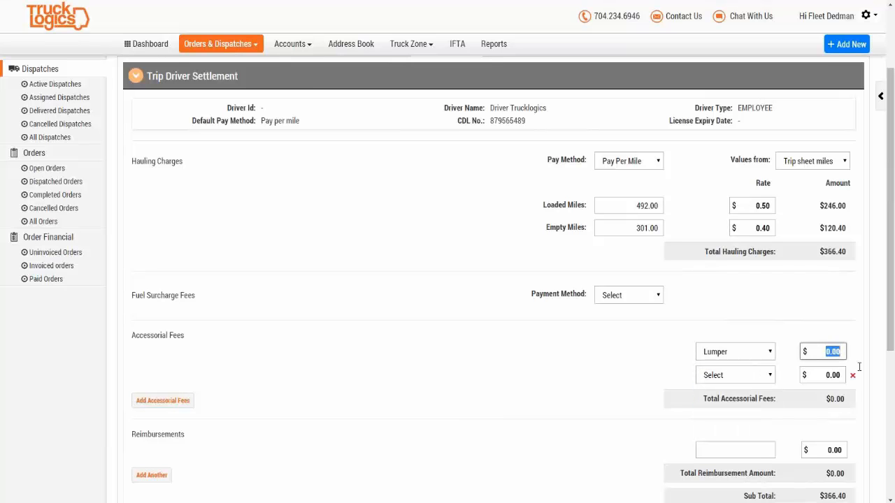
type("100.0")
left_click(517, 356)
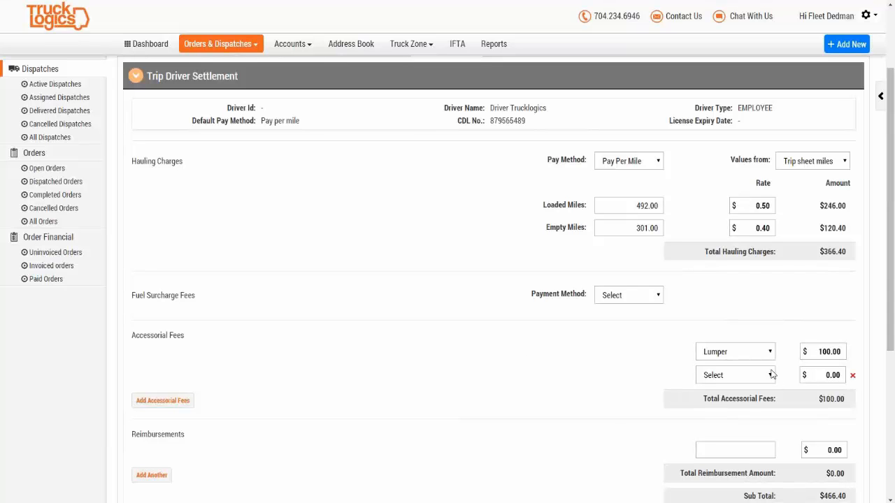
Step: Look over the second accessorial row, reimbursement and fuel surcharge fields, leaving them unchanged
left_click(751, 382)
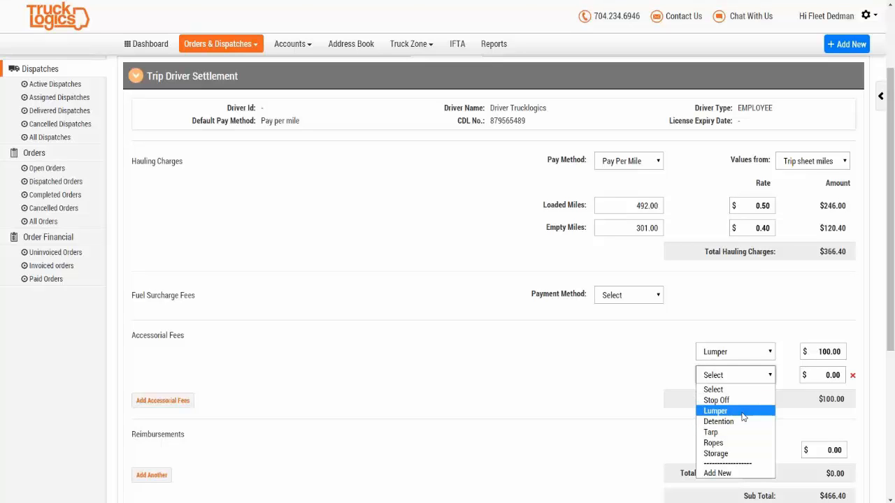
left_click(607, 390)
scroll(607, 389, "down", 1)
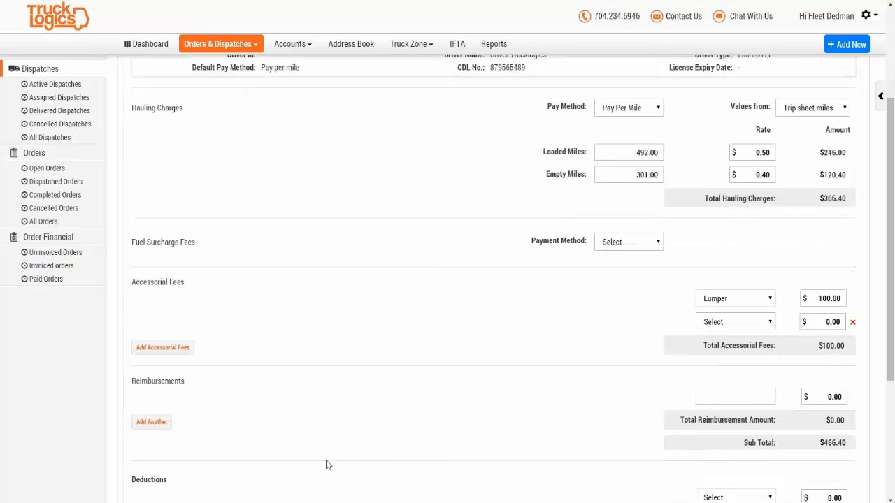
left_click(702, 398)
scroll(724, 400, "down", 2)
scroll(726, 404, "up", 1)
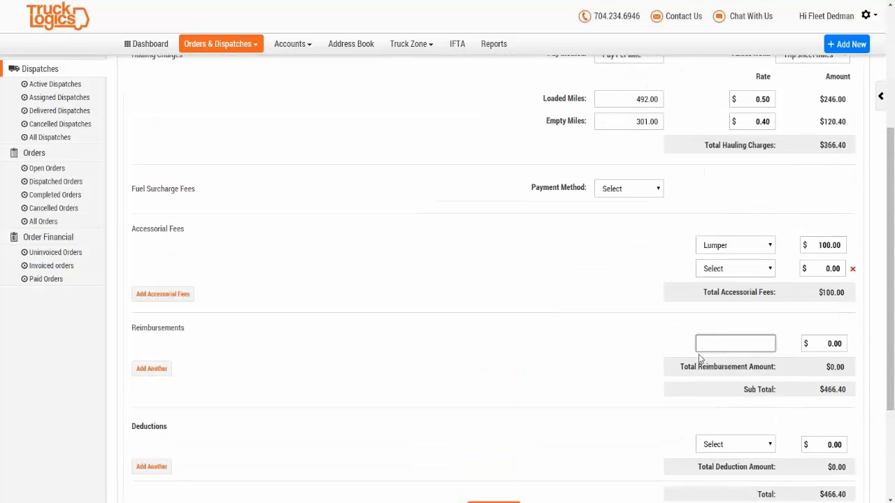
left_click(650, 194)
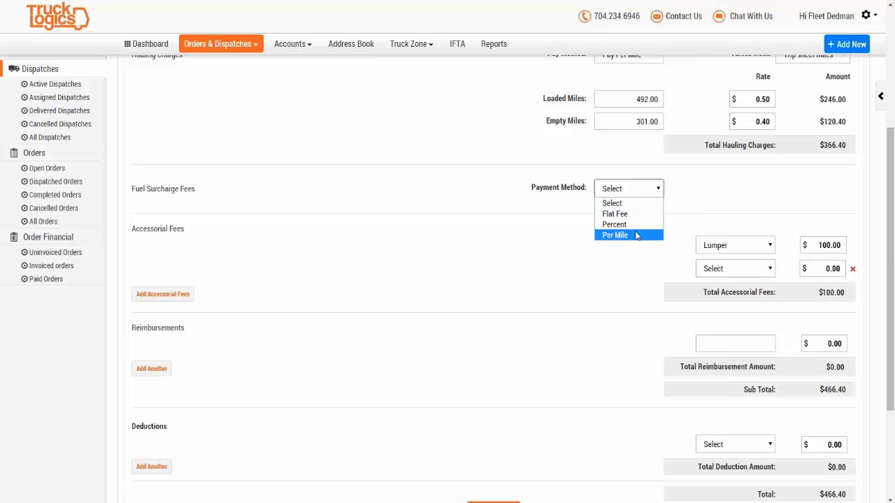
left_click(596, 301)
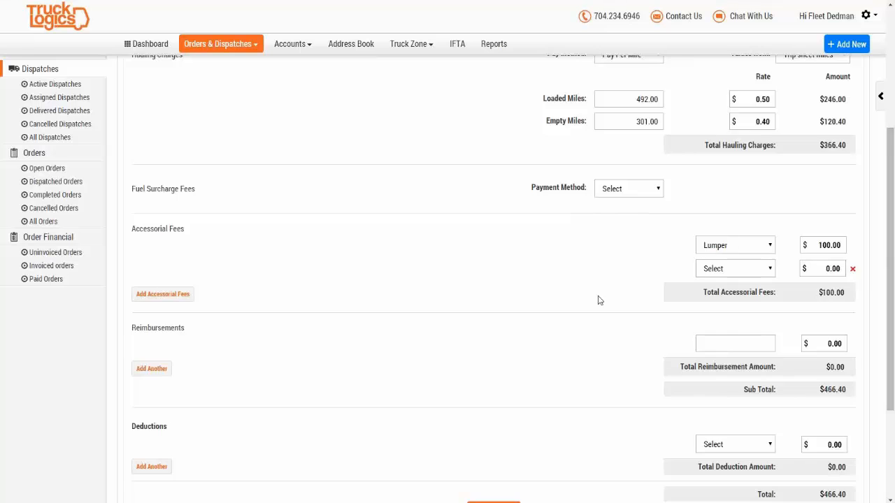
scroll(598, 300, "down", 1)
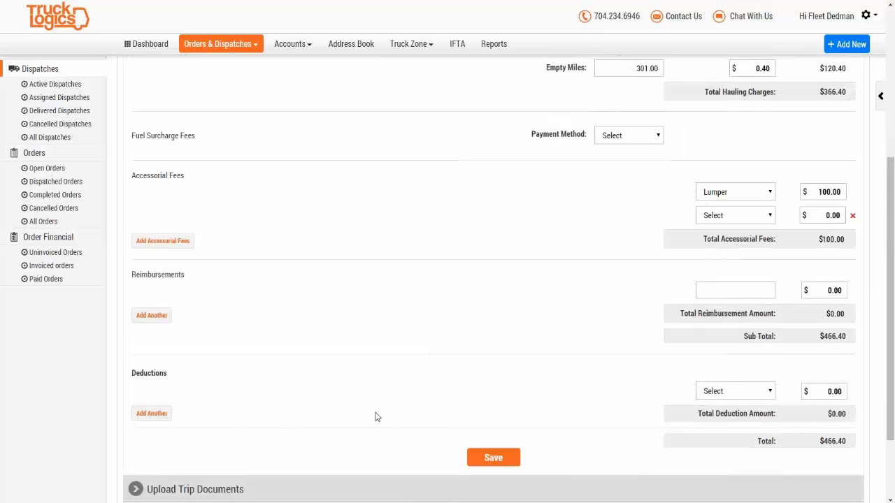
Step: Leave the deduction type empty and save the driver settlement
left_click(760, 394)
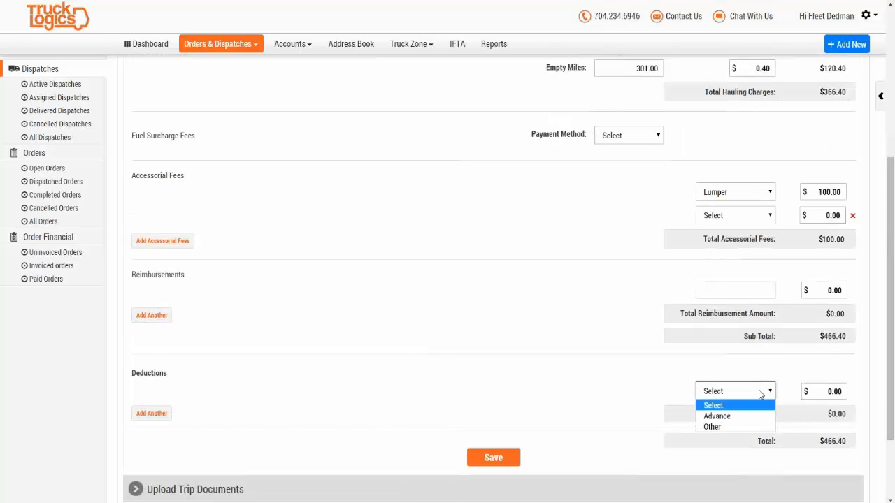
left_click(728, 427)
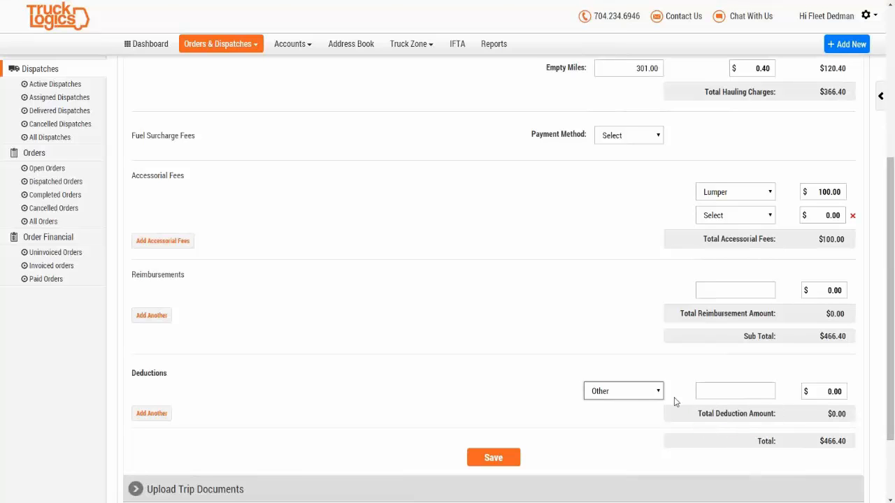
left_click(633, 387)
left_click(621, 405)
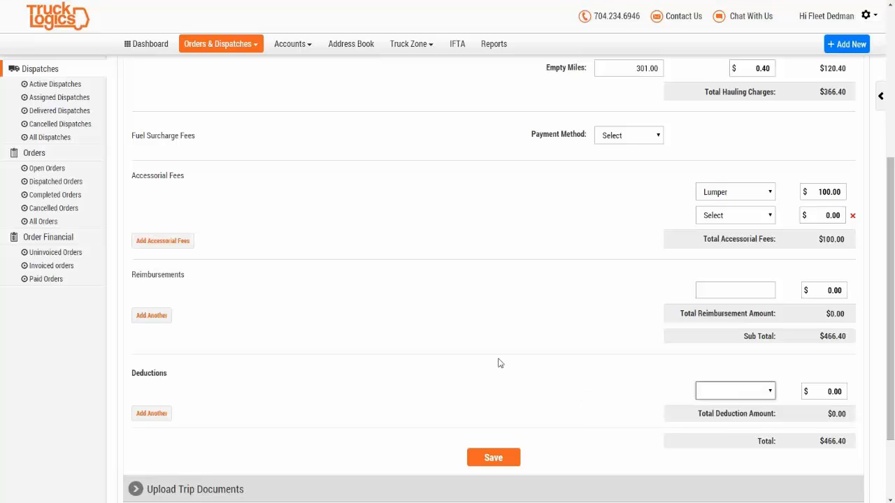
left_click(728, 391)
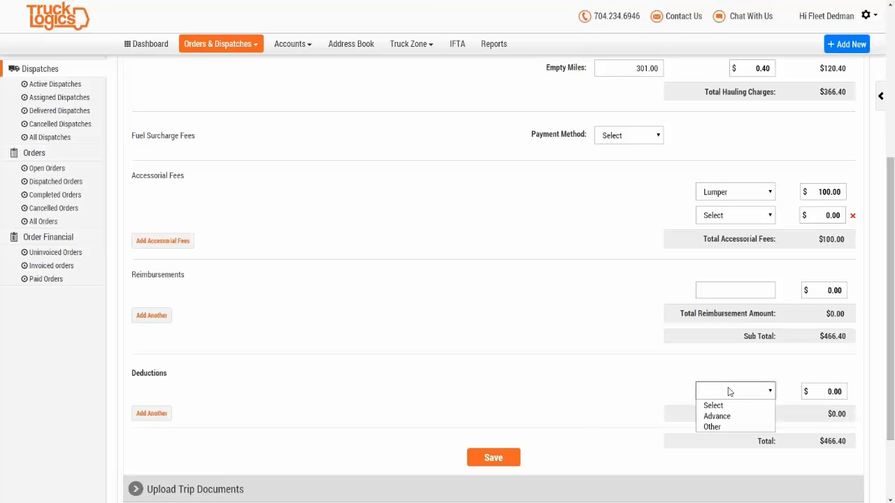
left_click(447, 396)
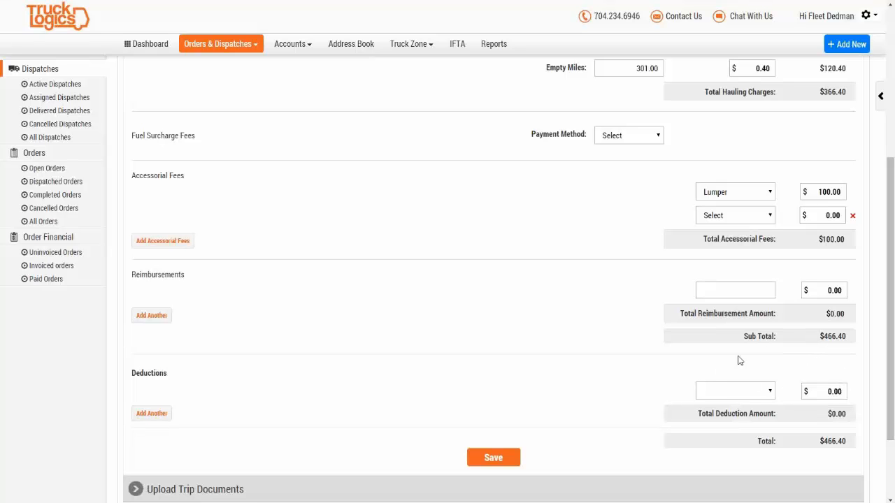
left_click(505, 458)
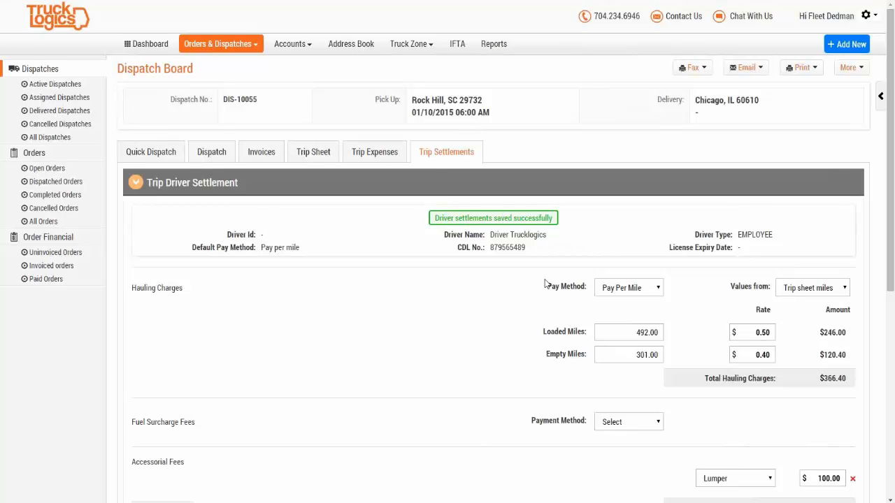
Step: Expand Trip Net Revenue to review $1532.40 net revenue and $1.93 revenue per mile
scroll(544, 282, "down", 5)
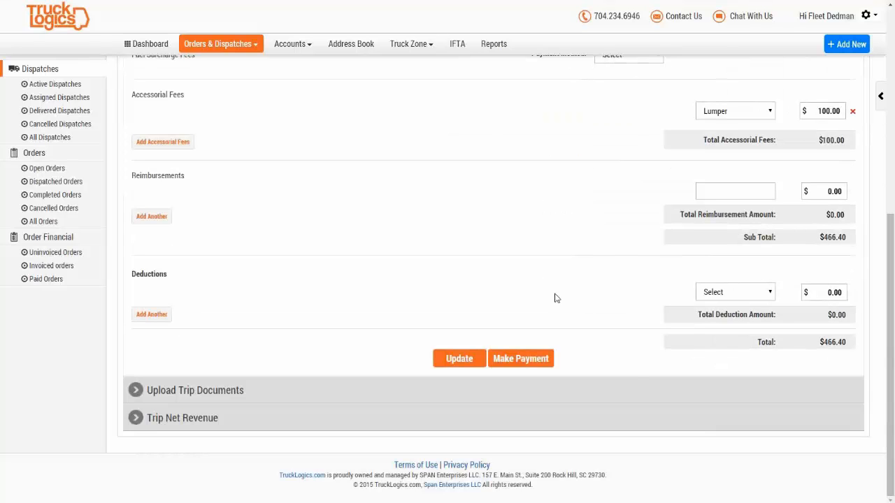
left_click(135, 420)
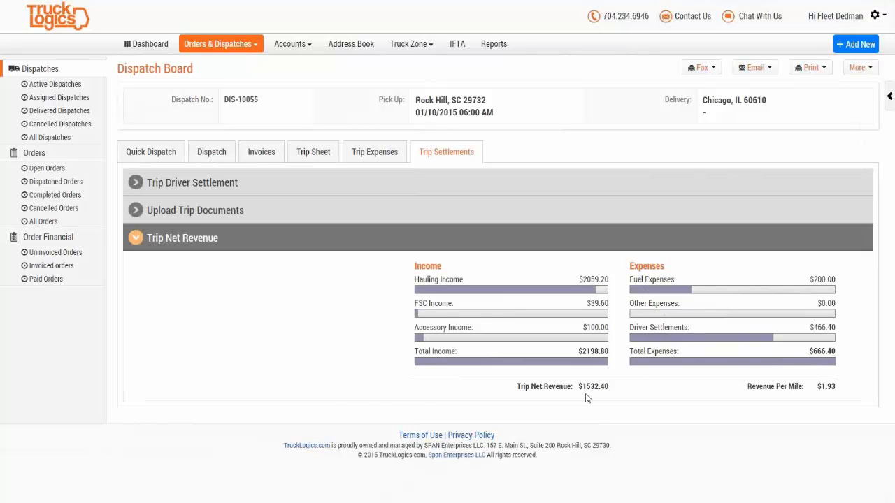
left_click_drag(579, 386, 617, 387)
left_click_drag(769, 401, 846, 400)
left_click(830, 461)
Step: Expand the driver settlement again and check its $466.40 total
left_click(136, 182)
scroll(303, 323, "down", 3)
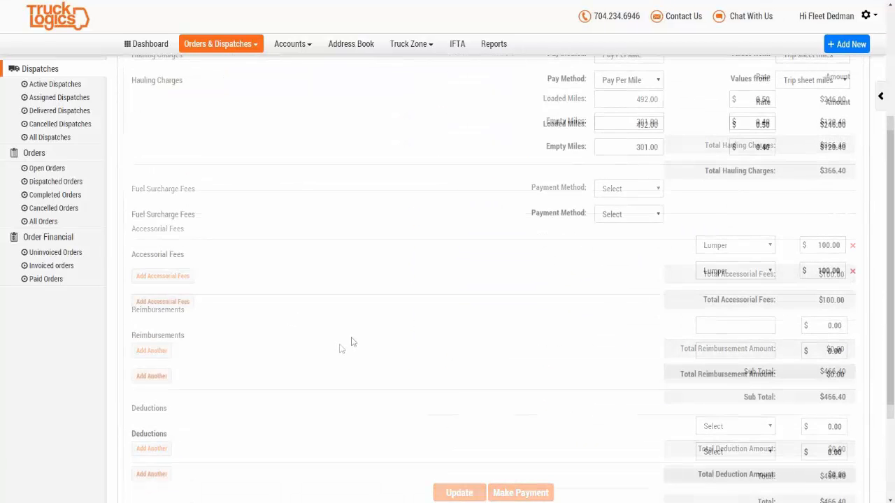
scroll(349, 340, "up", 3)
scroll(353, 341, "down", 3)
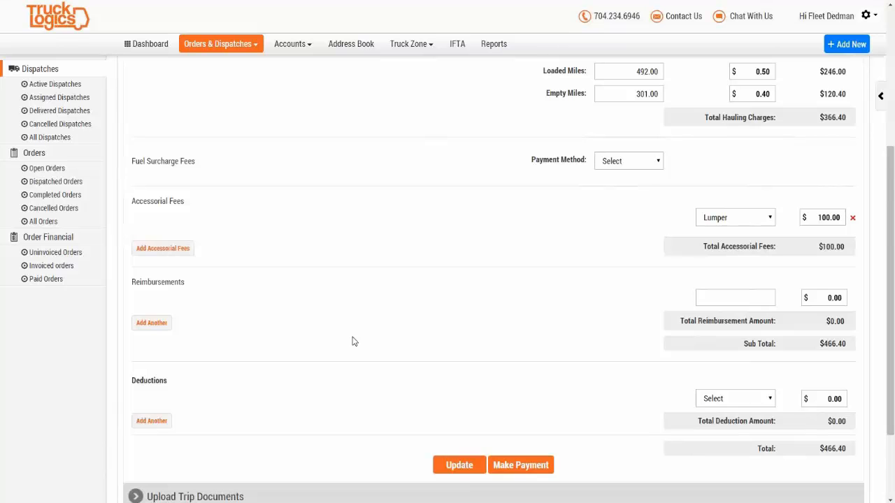
scroll(353, 341, "down", 1)
scroll(353, 341, "up", 4)
scroll(354, 343, "down", 4)
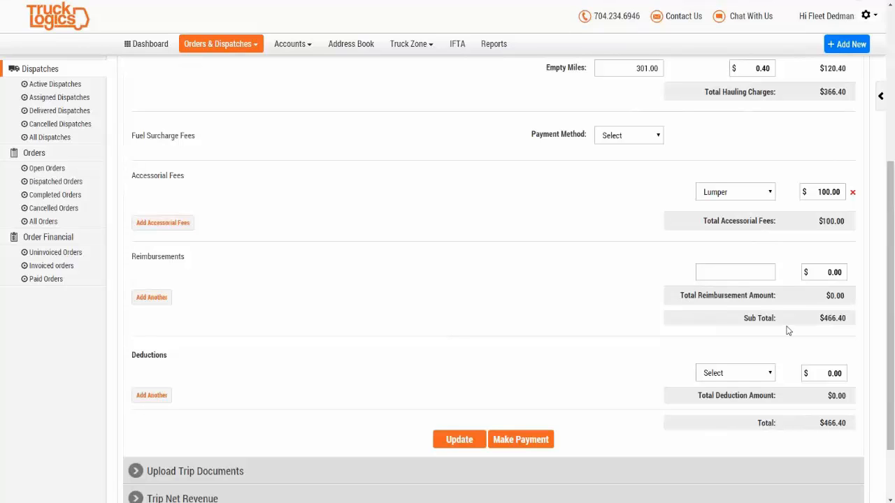
left_click_drag(823, 423, 851, 423)
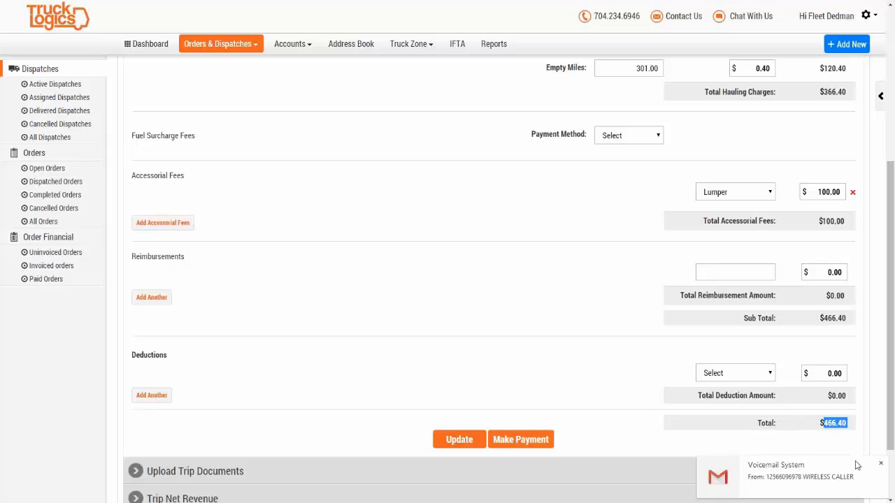
Step: Dismiss the voicemail popup, scroll back up, and bring up the Accounts menu
left_click(881, 464)
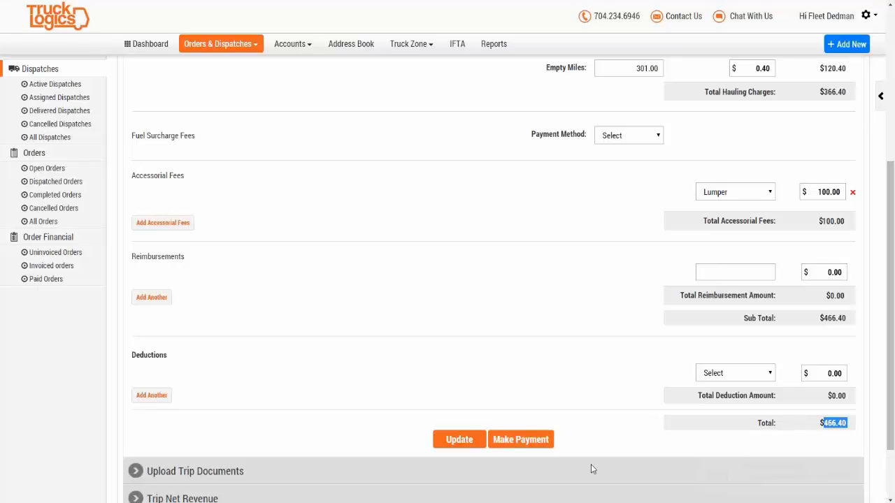
scroll(622, 406, "up", 3)
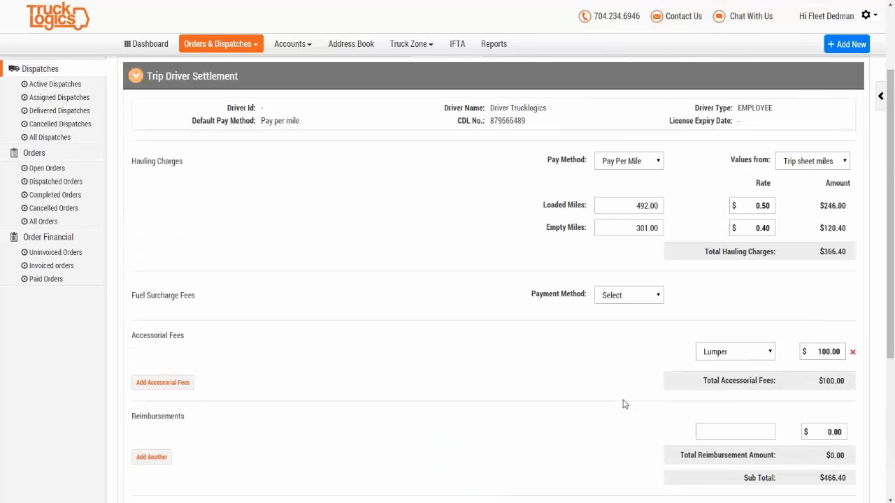
scroll(623, 409, "down", 1)
scroll(623, 411, "up", 2)
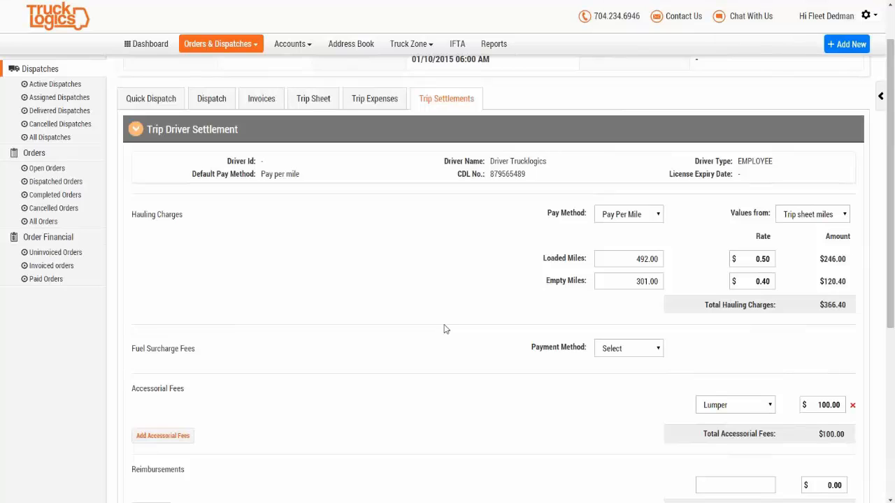
scroll(441, 350, "down", 2)
scroll(432, 369, "down", 3)
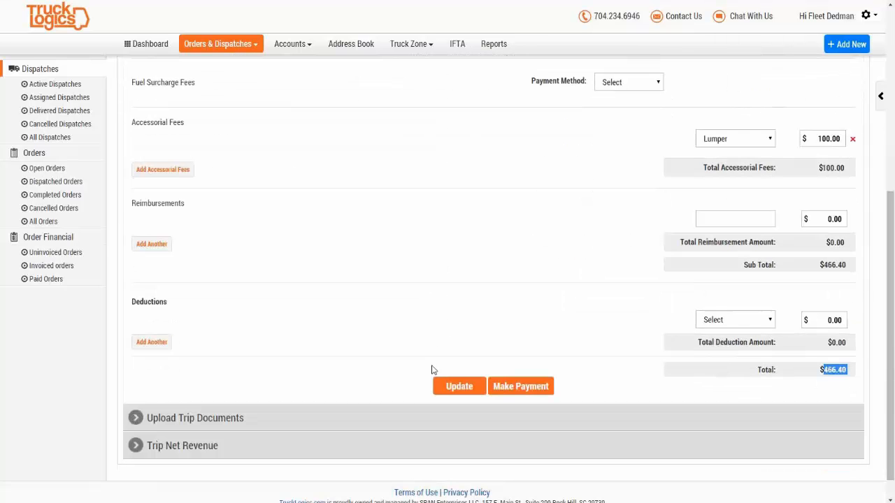
scroll(432, 369, "up", 5)
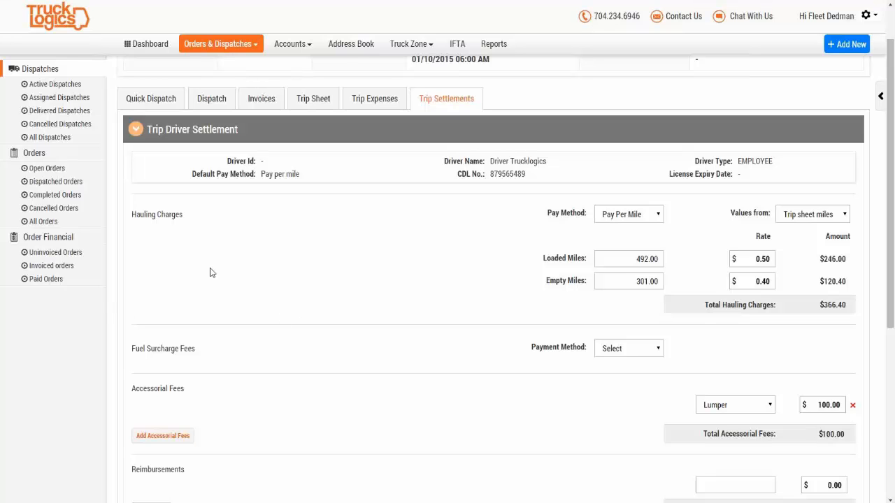
scroll(197, 274, "up", 1)
left_click(304, 44)
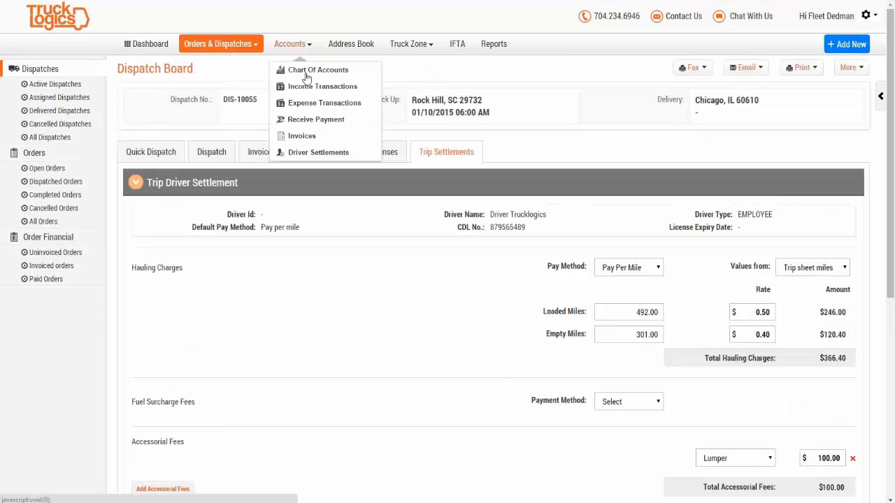
Step: Go to Driver Settlements, view the Driver Payments history, then return to Driver Non-Settled
left_click(318, 153)
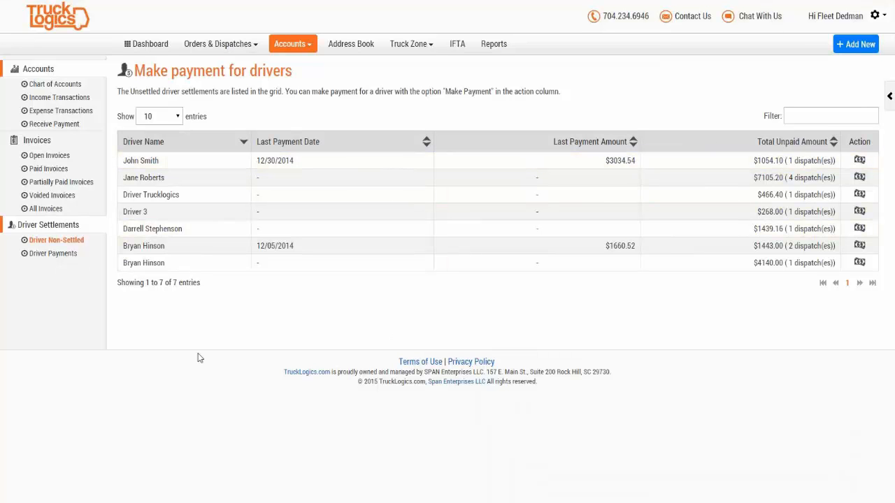
left_click(32, 259)
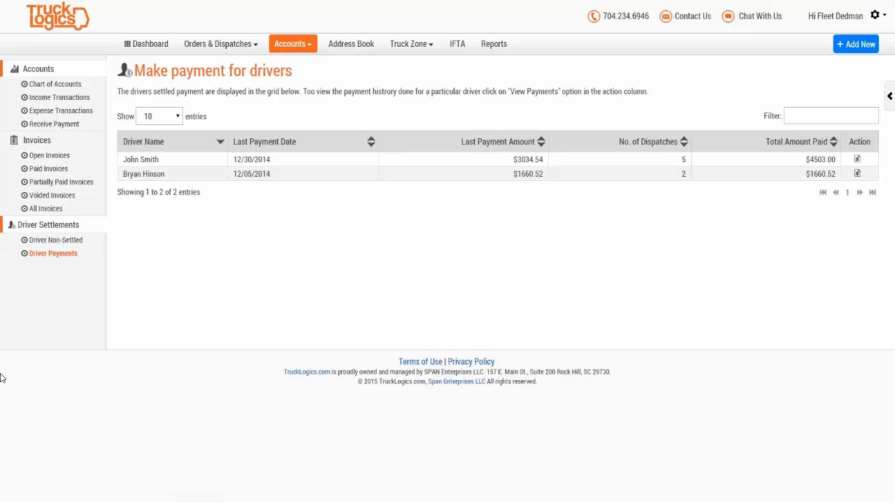
left_click(46, 241)
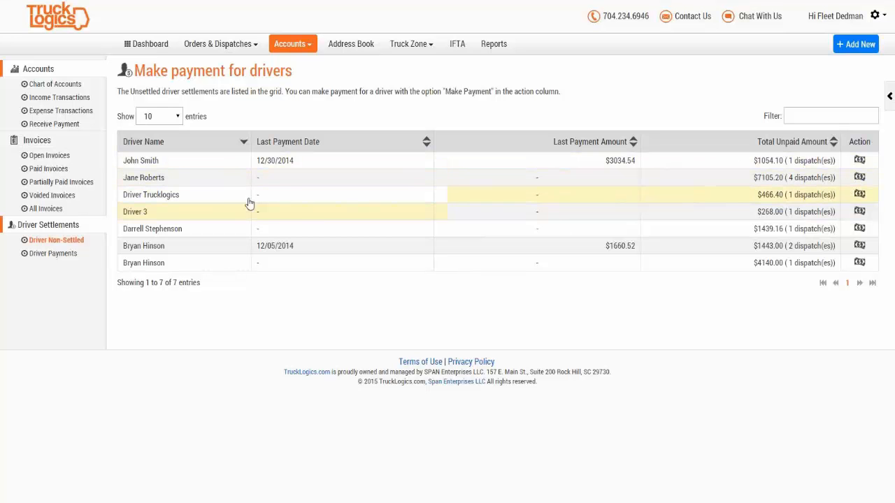
Step: Start a payment for the driver owed $7105.20, excluding DIS-10014 to leave $6645.20
left_click(859, 179)
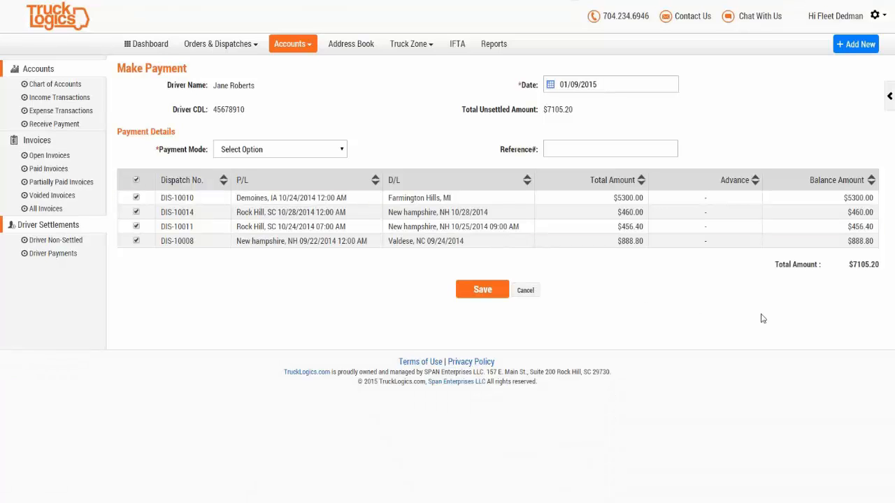
left_click_drag(848, 265, 887, 267)
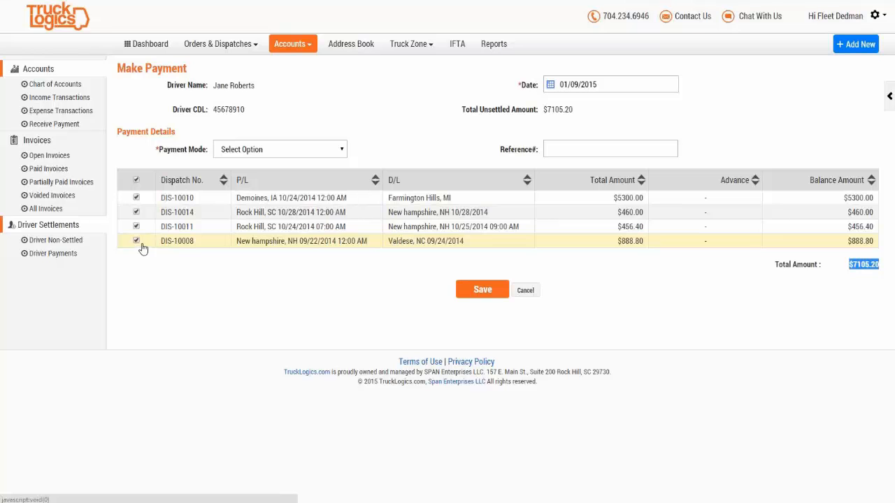
left_click(137, 213)
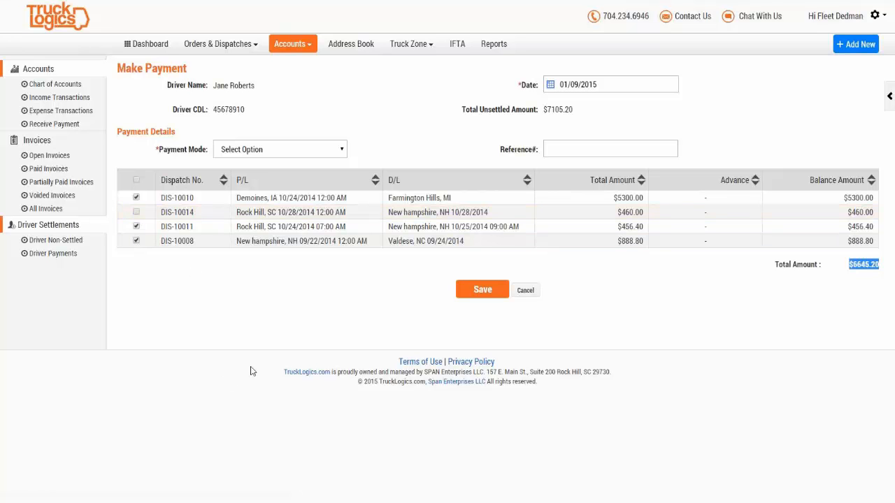
left_click(827, 349)
left_click_drag(852, 271, 876, 267)
left_click(625, 376)
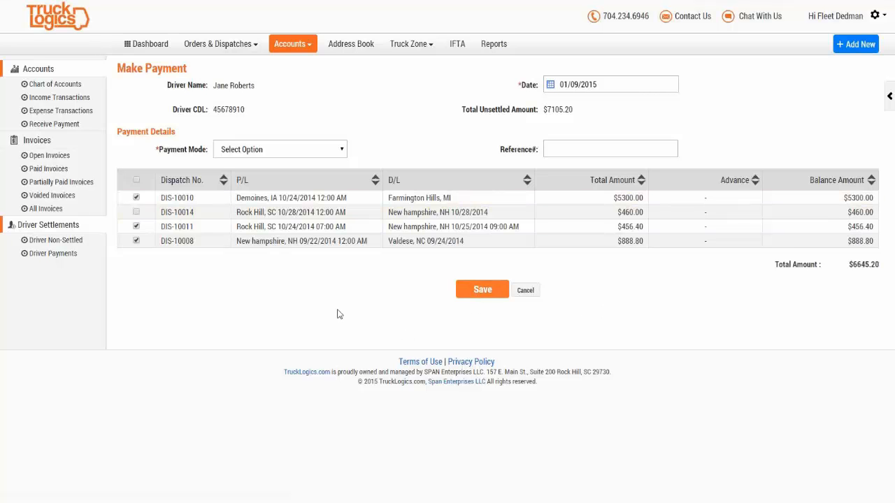
Step: Set payment mode to Check, keep the 01/09/2015 date, and start the check reference number
left_click(282, 151)
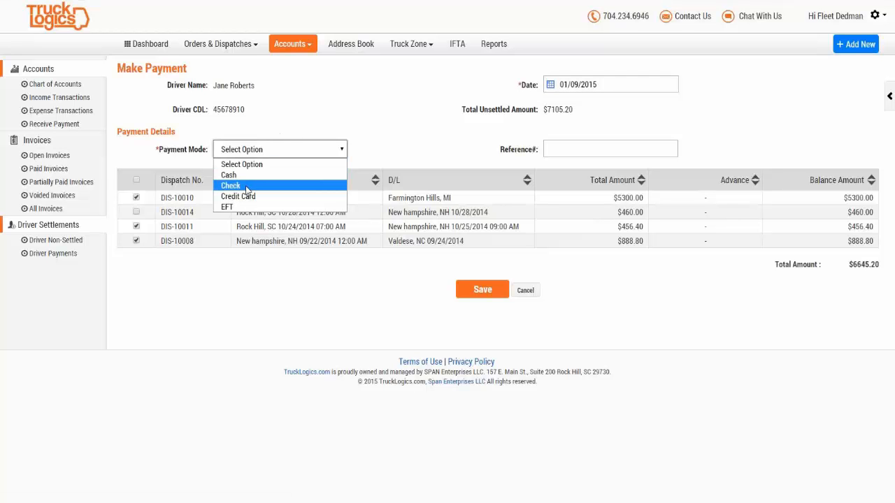
left_click(246, 186)
left_click(256, 153)
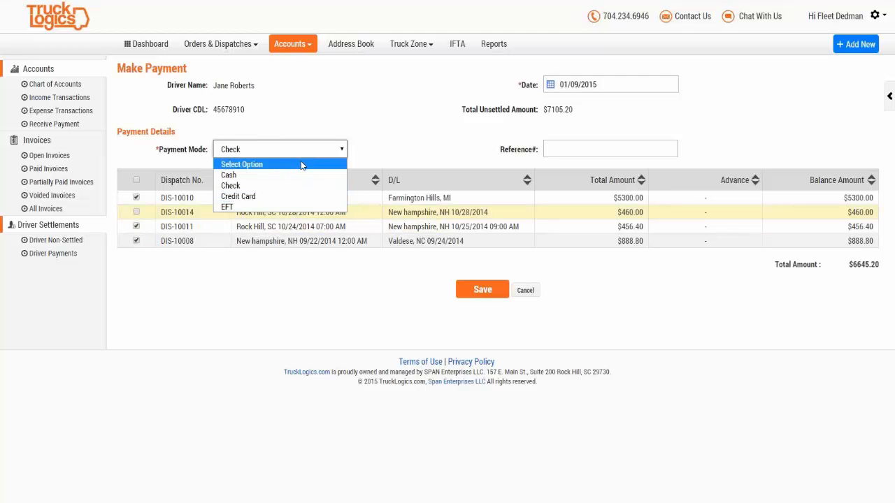
left_click(473, 137)
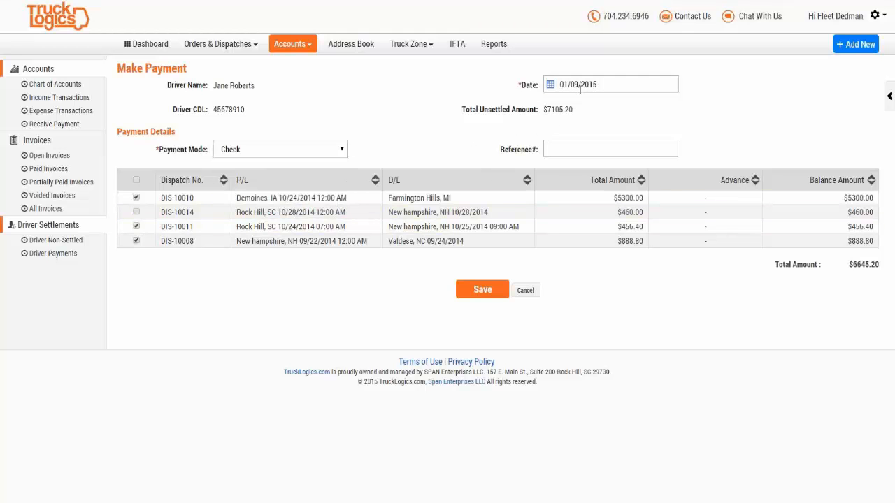
left_click(585, 84)
left_click(584, 85)
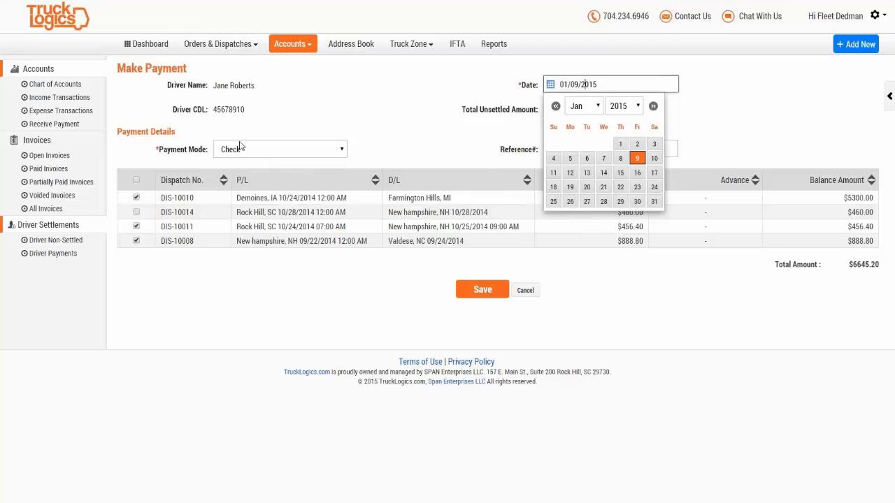
left_click(373, 138)
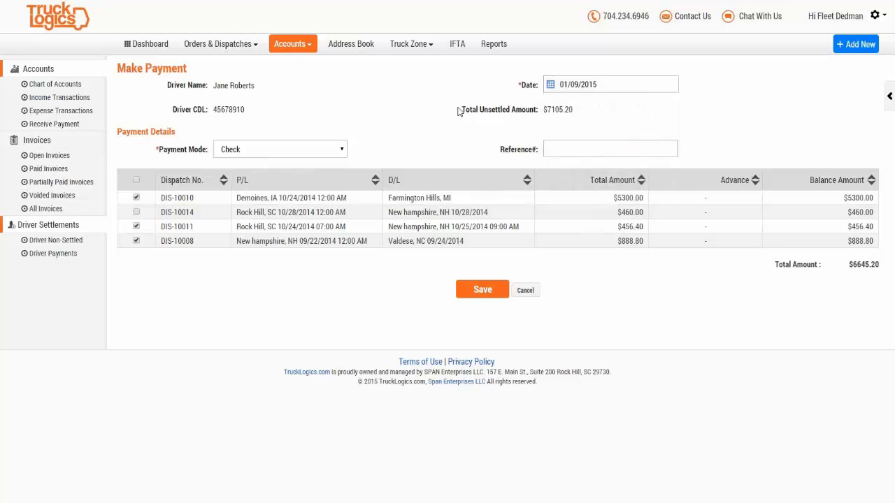
left_click_drag(459, 112, 589, 119)
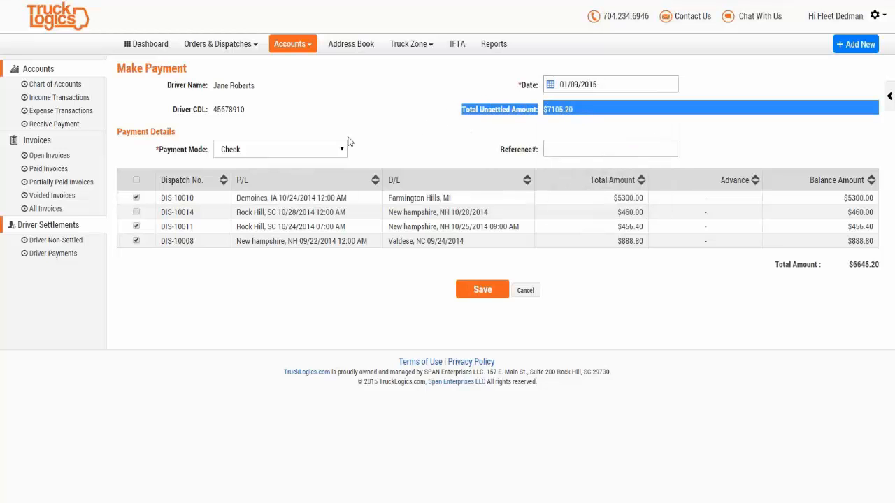
left_click(383, 124)
left_click(588, 150)
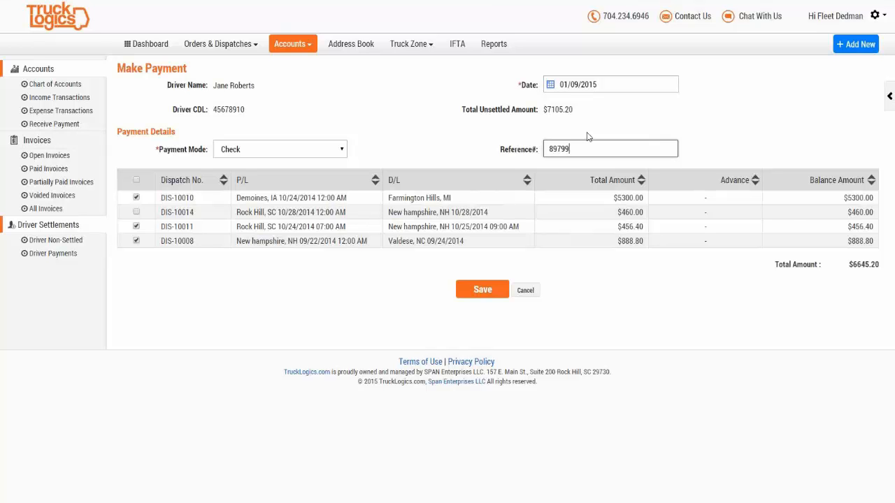
Step: Save the $6645.20 check payment and verify it in the driver's payment history, dated 01/09/2015
left_click(488, 290)
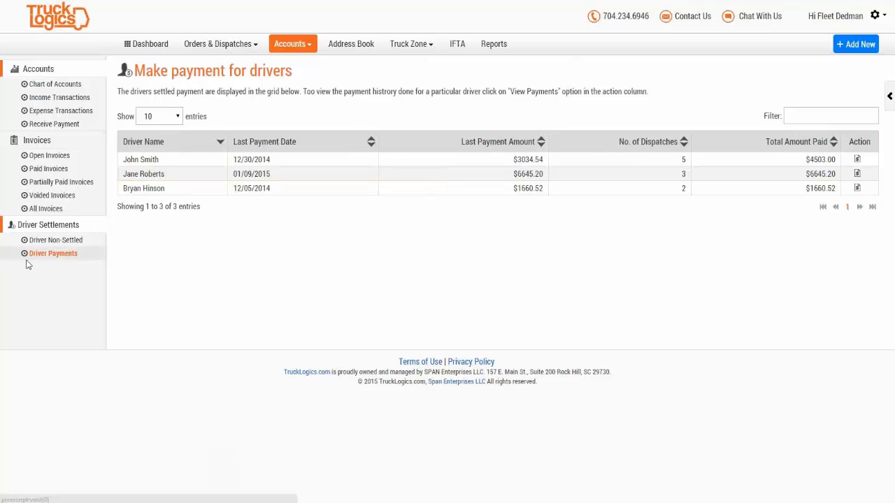
left_click(50, 255)
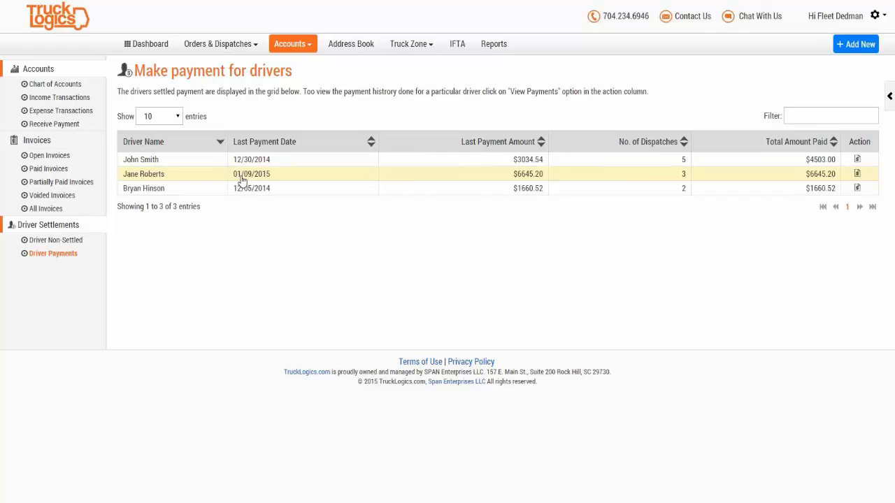
left_click(857, 174)
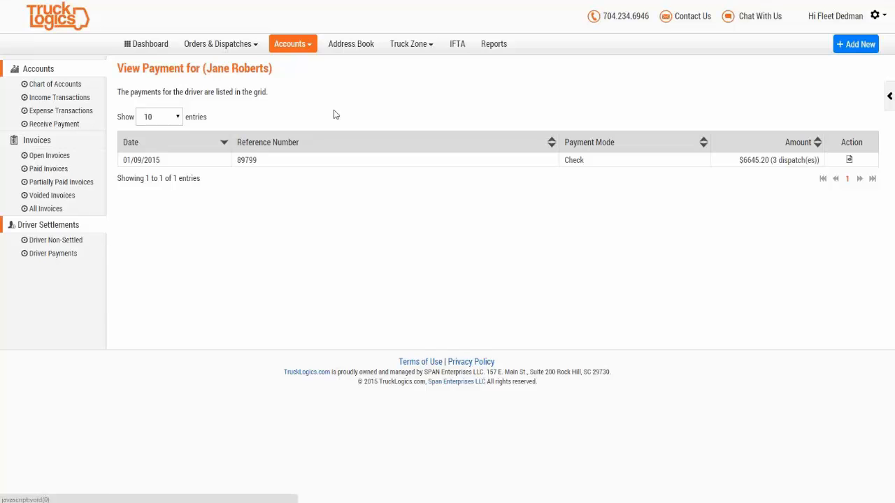
left_click(291, 47)
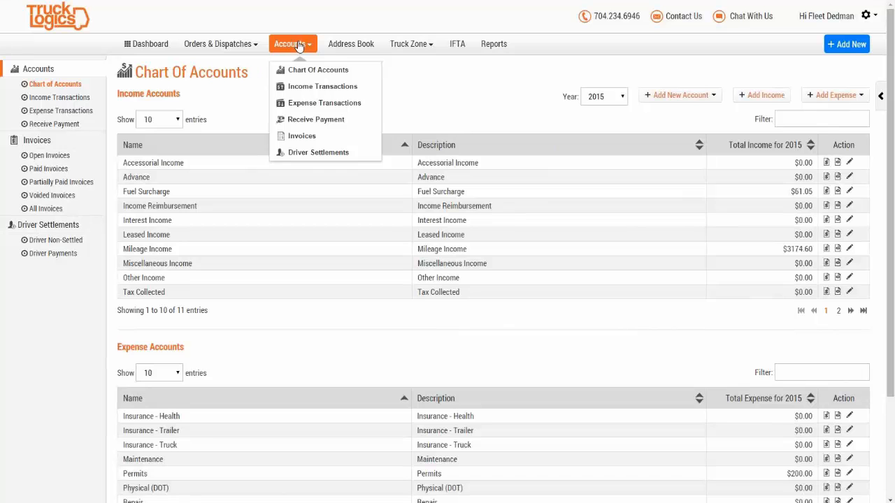
Step: Search Payroll expense transactions from July 2014 through 01/10/2015
left_click(294, 106)
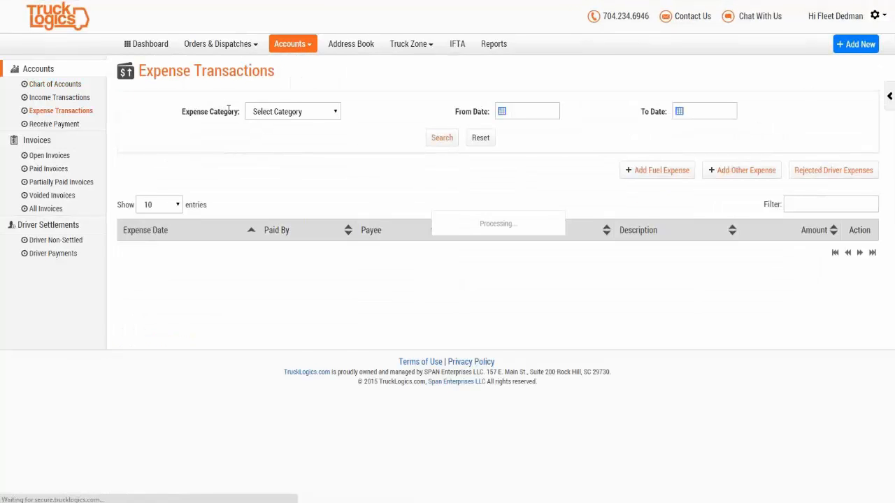
left_click(311, 116)
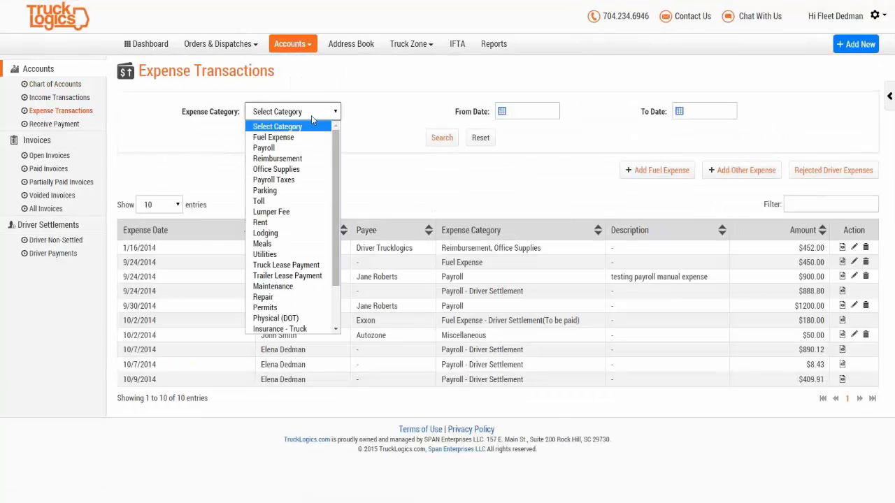
left_click(299, 149)
left_click(528, 106)
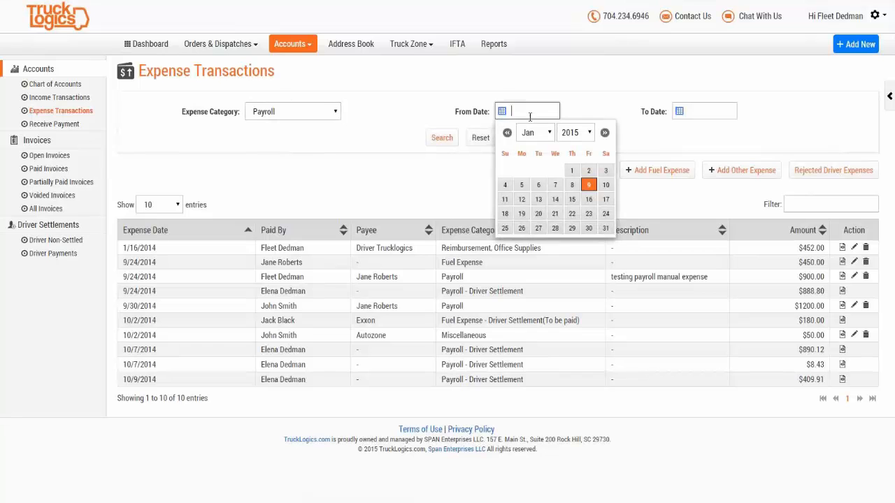
left_click(546, 135)
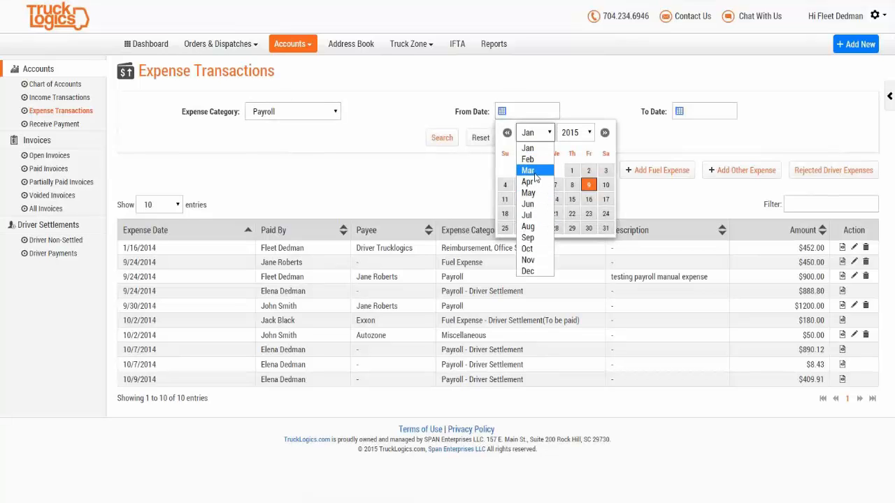
left_click(531, 214)
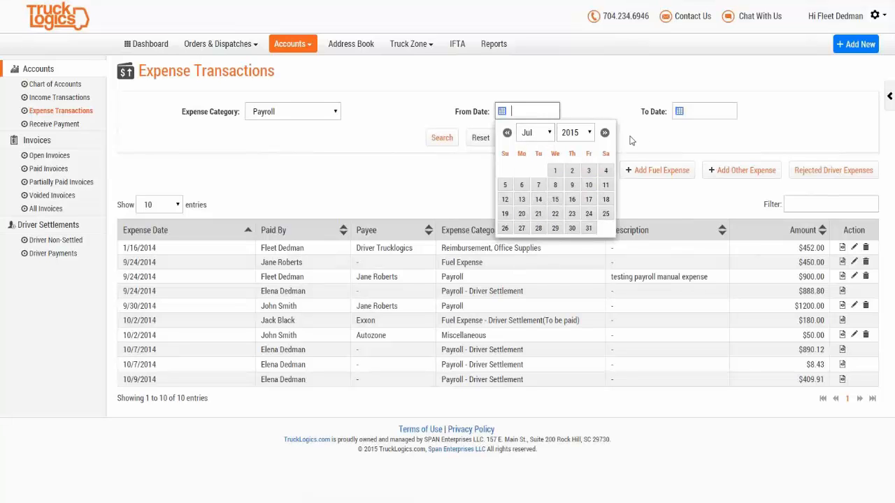
left_click(579, 134)
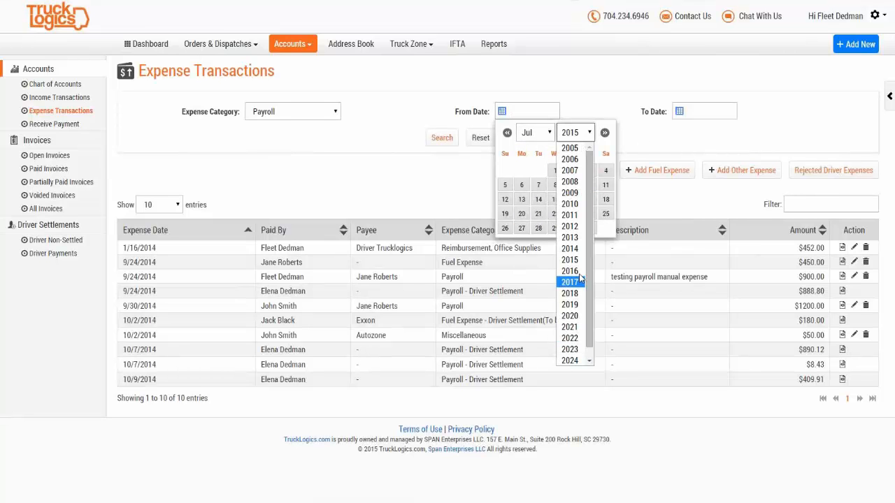
left_click(577, 250)
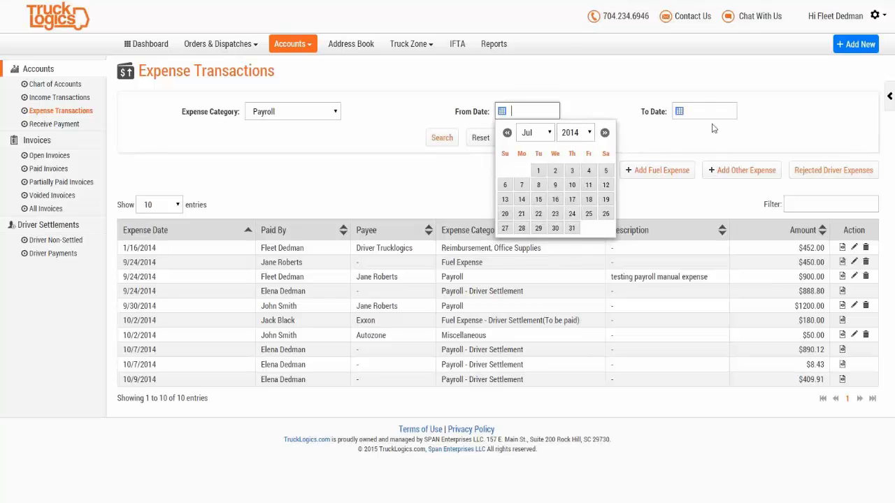
left_click(711, 112)
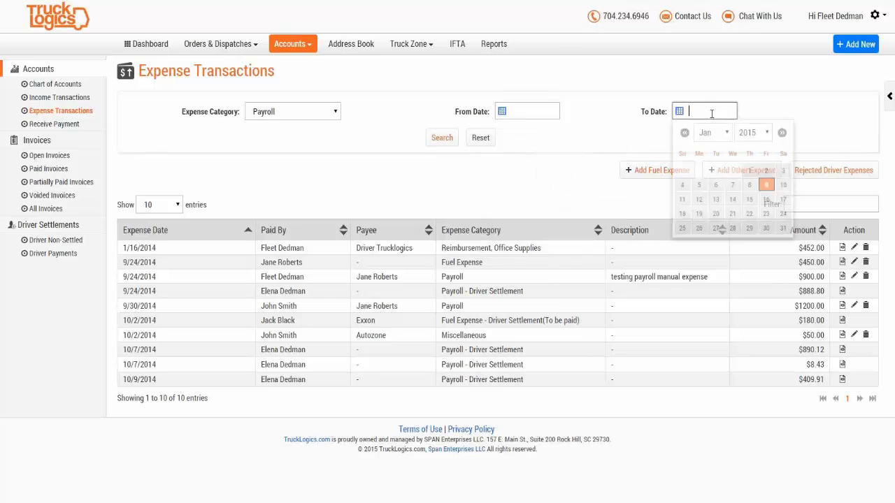
left_click(784, 185)
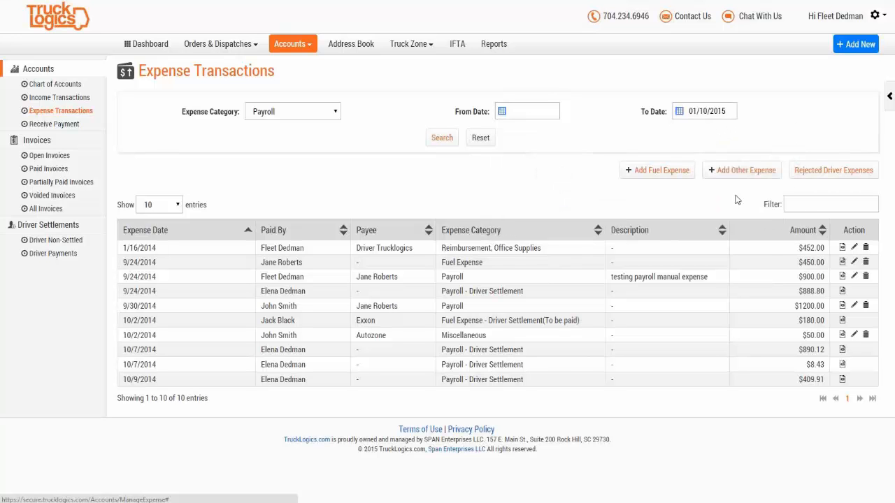
left_click(441, 142)
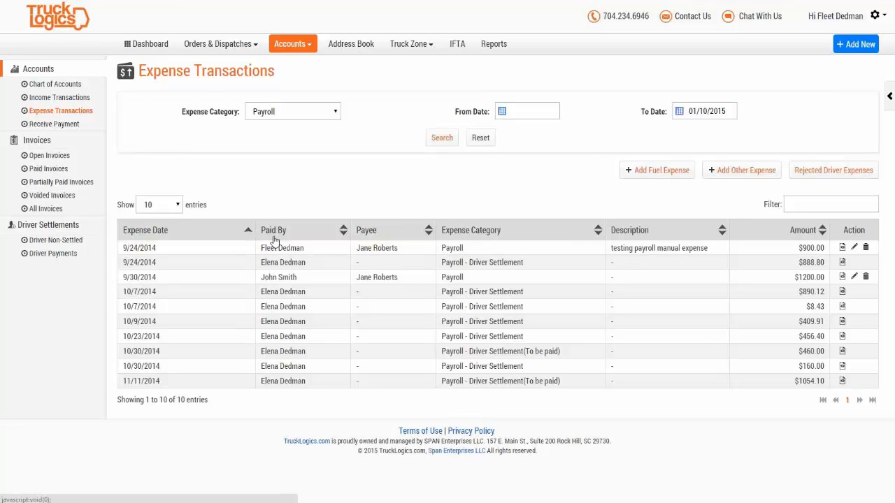
Step: Sort the ten payroll expenses by payee in descending order and review the rows
left_click(412, 236)
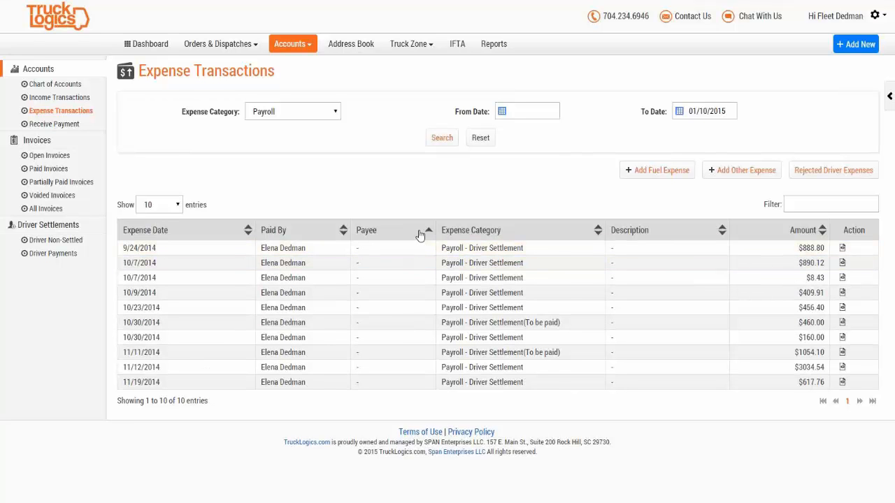
left_click(420, 235)
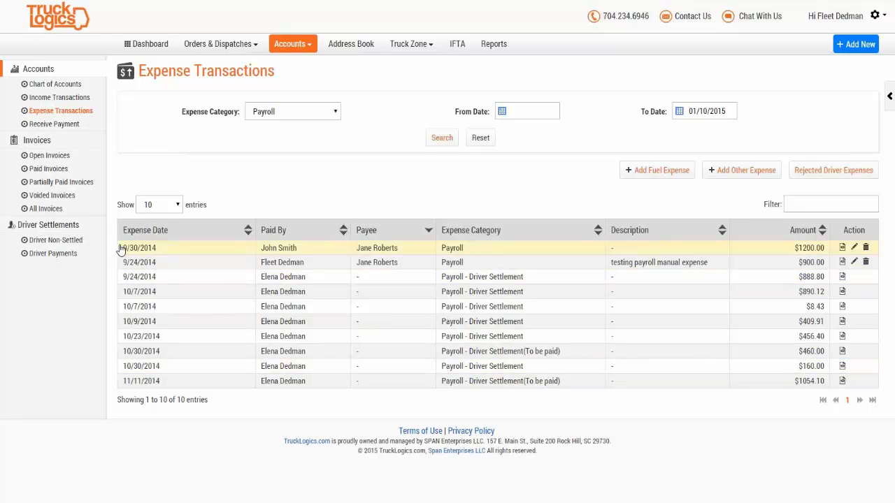
left_click_drag(120, 250, 881, 381)
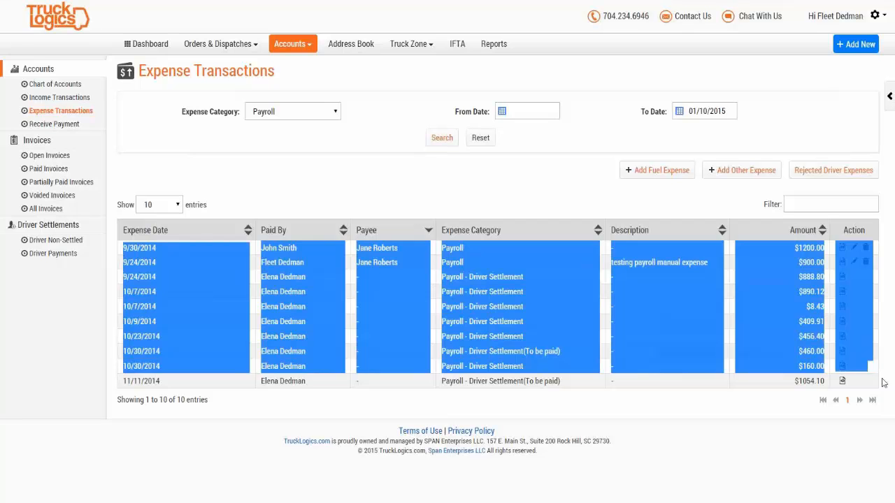
left_click(664, 481)
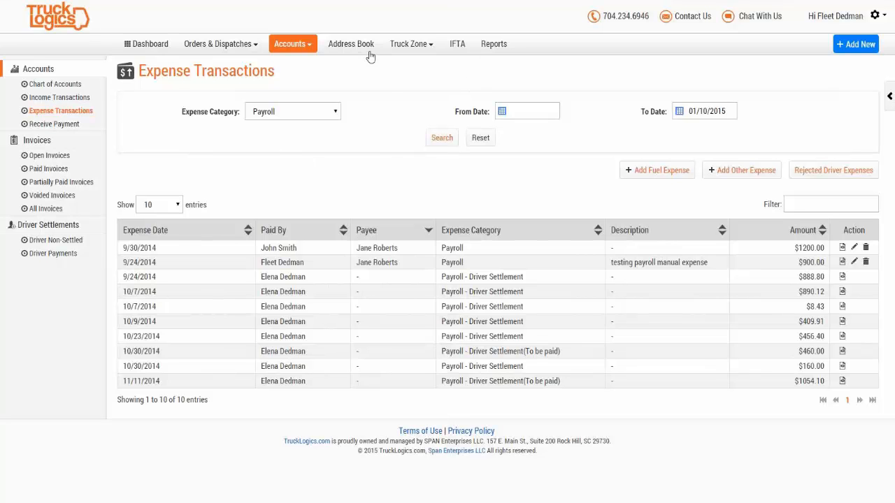
left_click(274, 48)
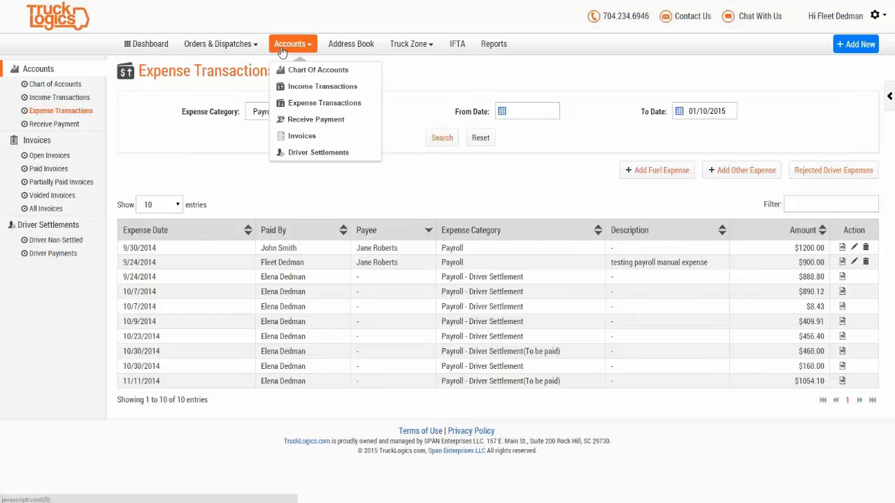
Step: Go to Driver Settlements and list the drivers with non-settled payments
mouse_move(302, 51)
left_click(300, 153)
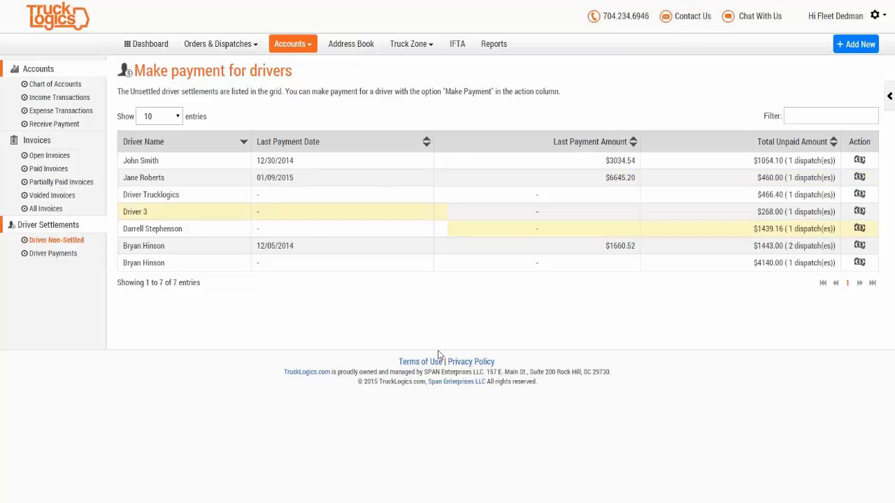
left_click(299, 45)
left_click(300, 46)
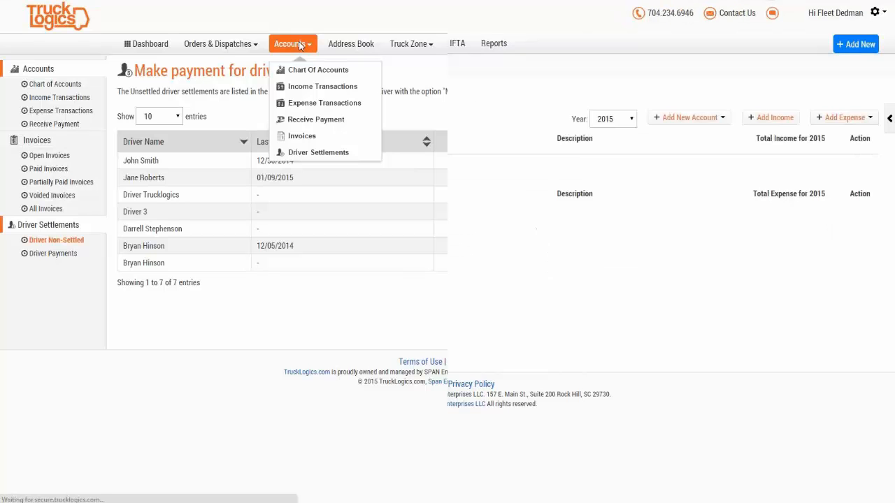
left_click(300, 44)
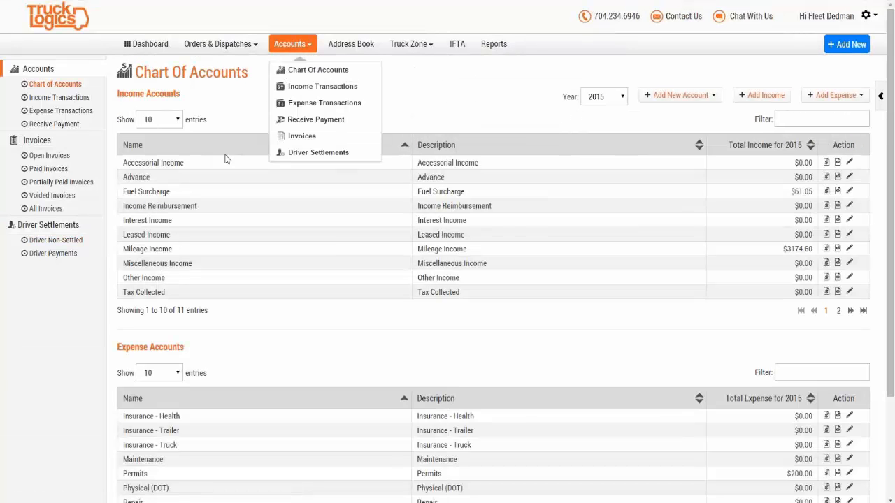
left_click(51, 241)
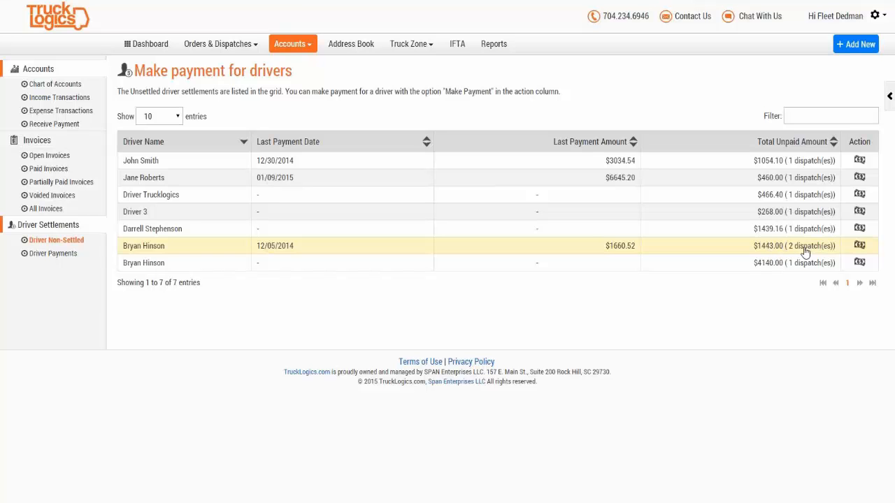
Step: Pay only dispatch DIS-10031 ($617.76) by check with a reference number, excluding DIS-10040
left_click(860, 246)
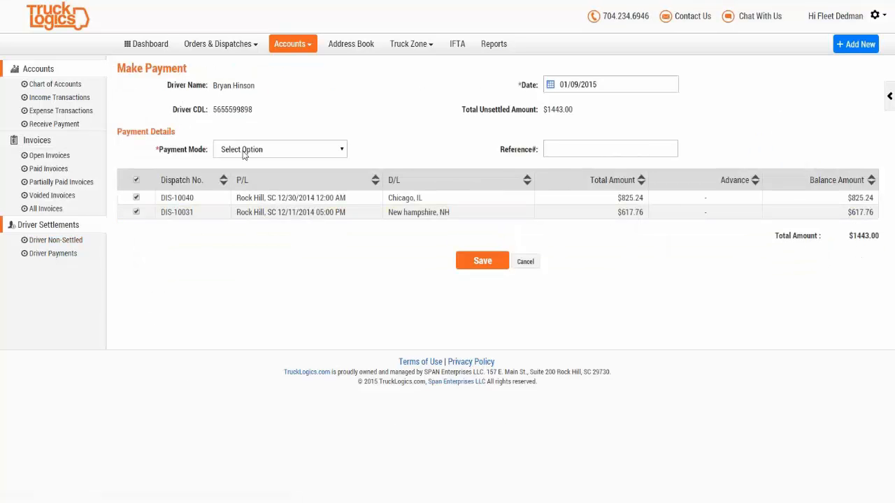
left_click(244, 151)
left_click(244, 186)
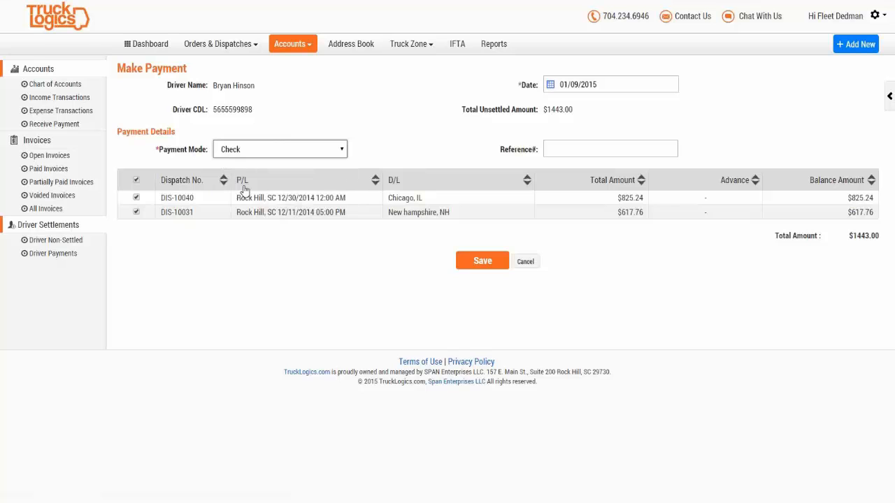
left_click(550, 147)
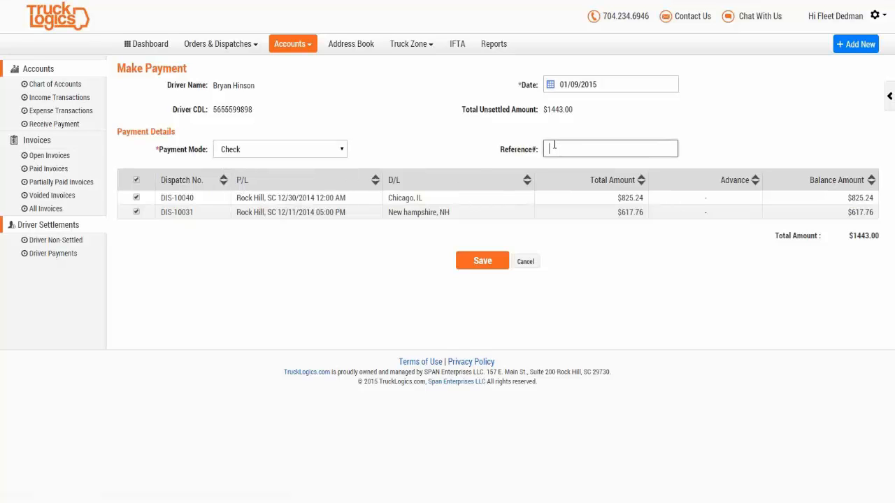
type("465565")
left_click(137, 182)
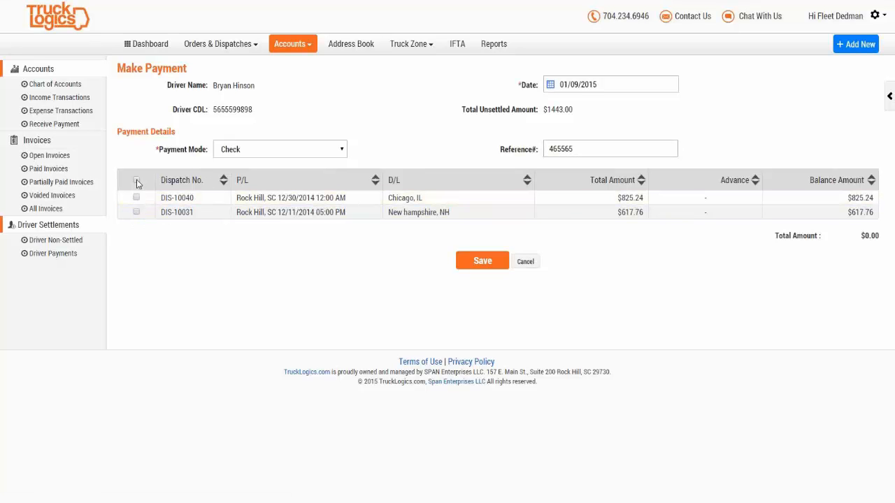
left_click(137, 182)
left_click(136, 198)
left_click(485, 267)
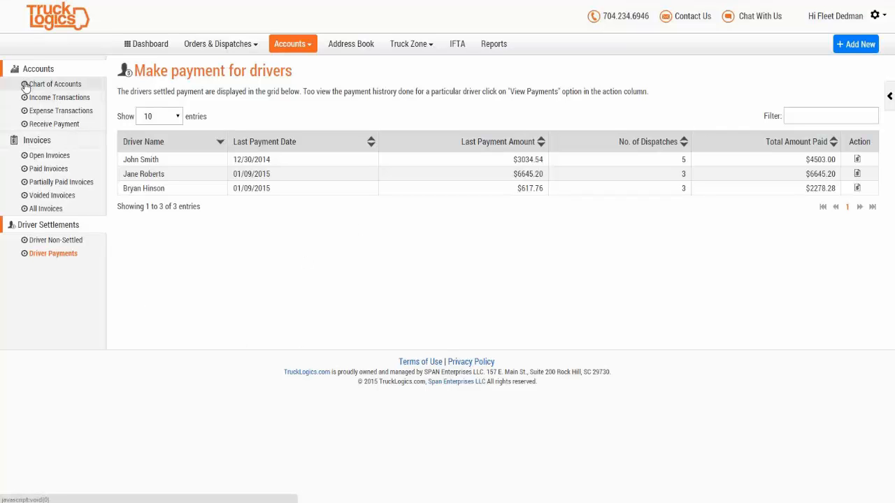
Step: List the Payroll-category expense transactions again, then go to the Reports page
left_click(61, 113)
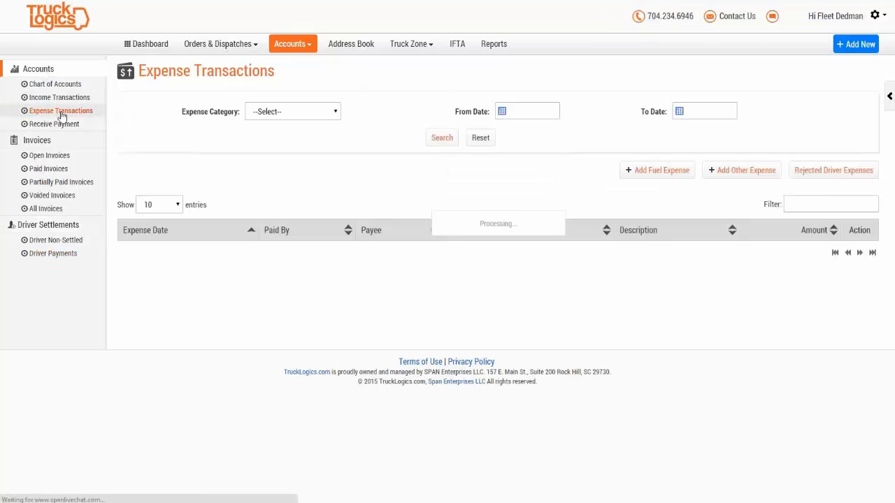
left_click(290, 114)
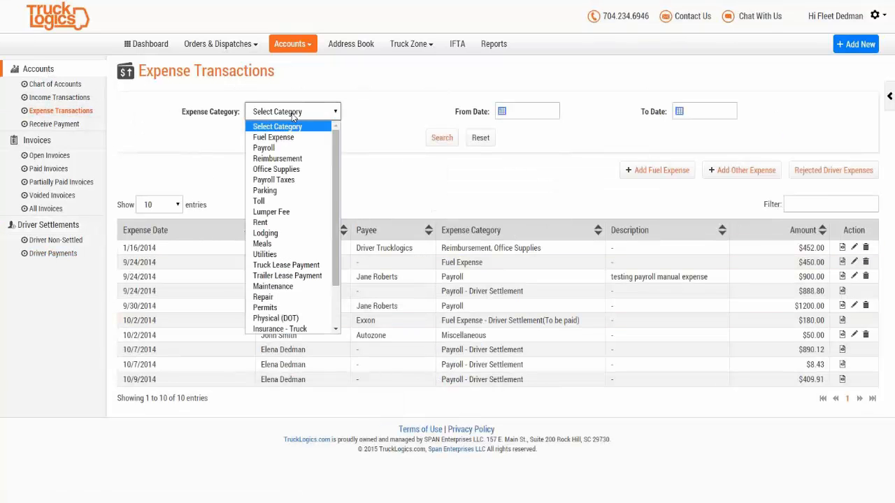
left_click(287, 149)
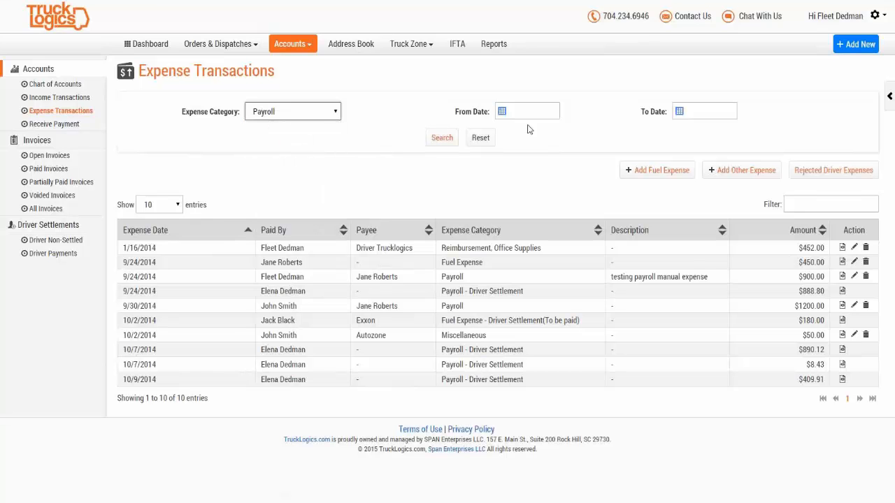
left_click(441, 144)
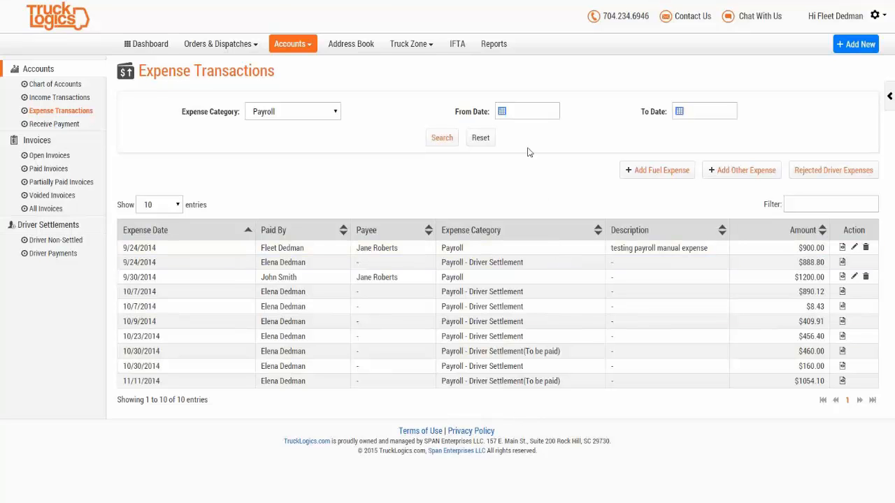
left_click(493, 49)
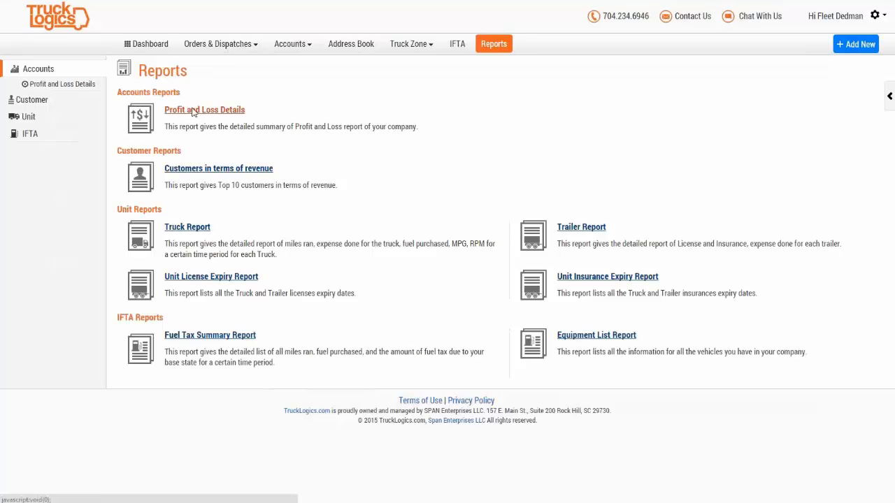
Step: View the Profit and Loss Details report for January–March 2015
left_click(188, 112)
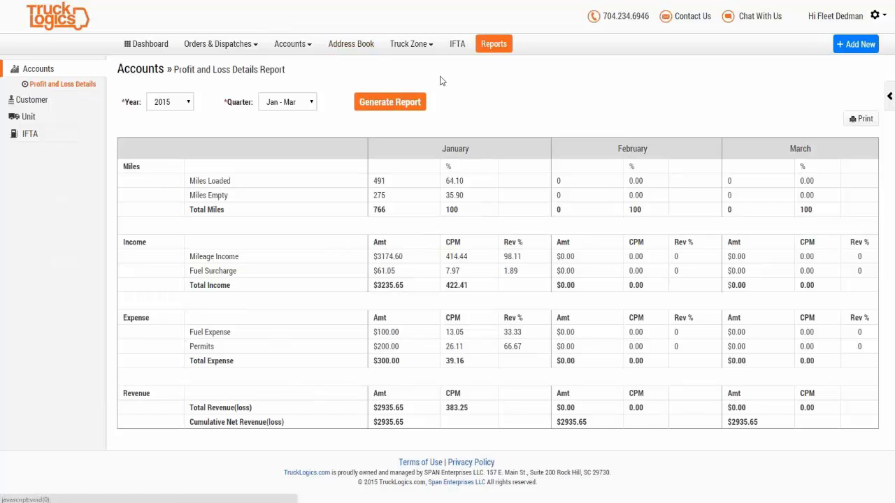
left_click(304, 50)
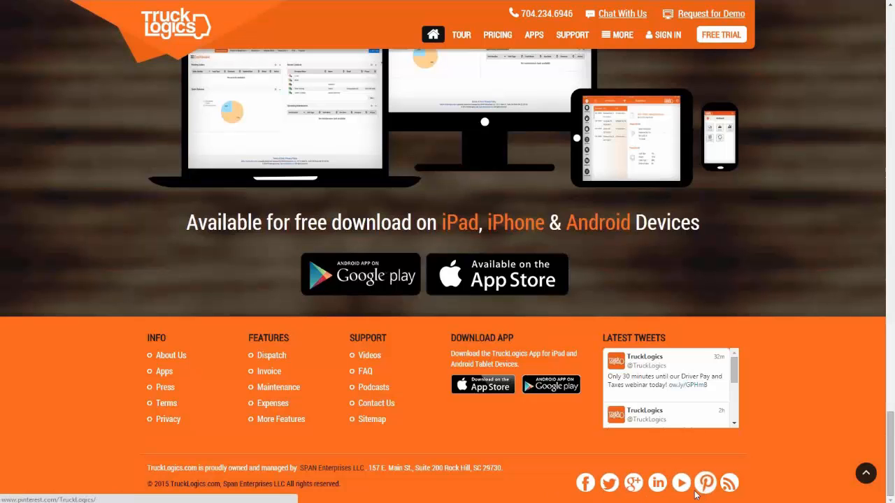
Step: Open BLOG from the site's MORE menu and scroll through the January 2015 posts
scroll(664, 178, "up", 3)
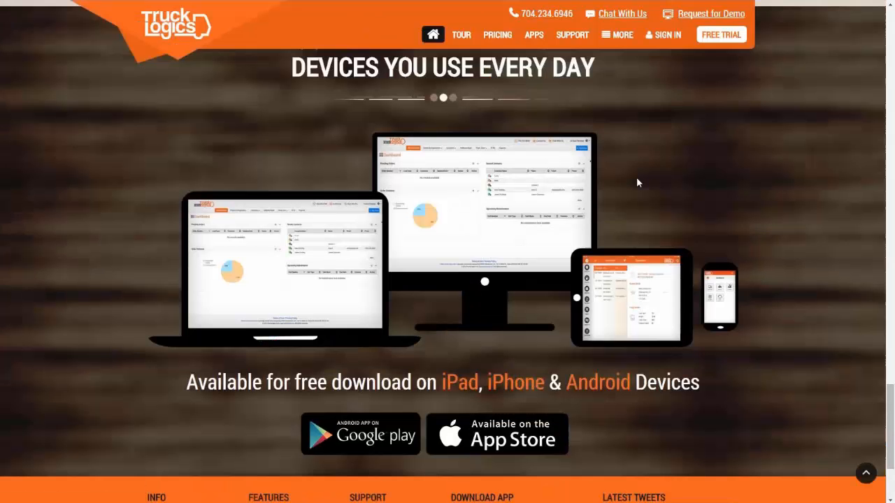
left_click(622, 35)
mouse_move(627, 40)
left_click(618, 159)
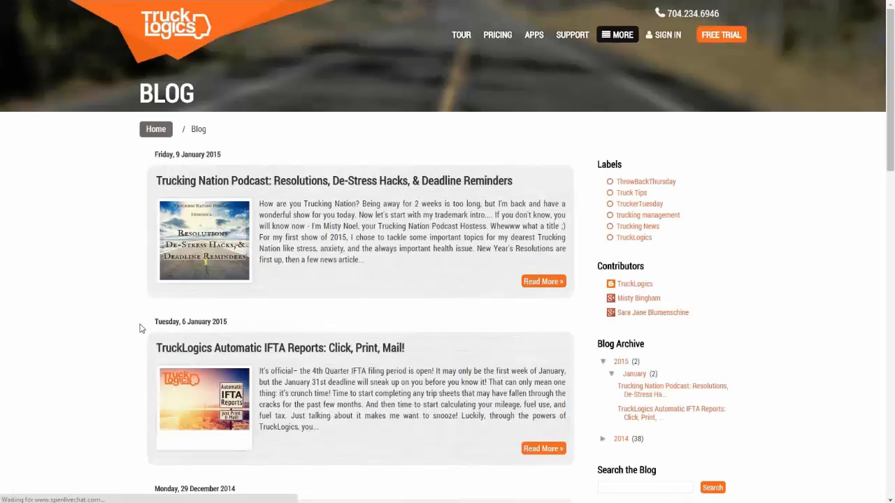
scroll(112, 258, "down", 2)
scroll(112, 258, "up", 2)
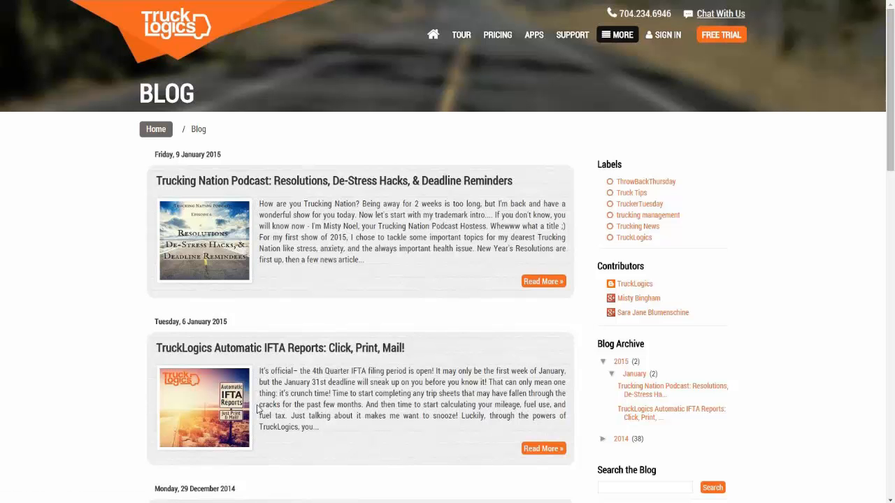
scroll(260, 415, "down", 8)
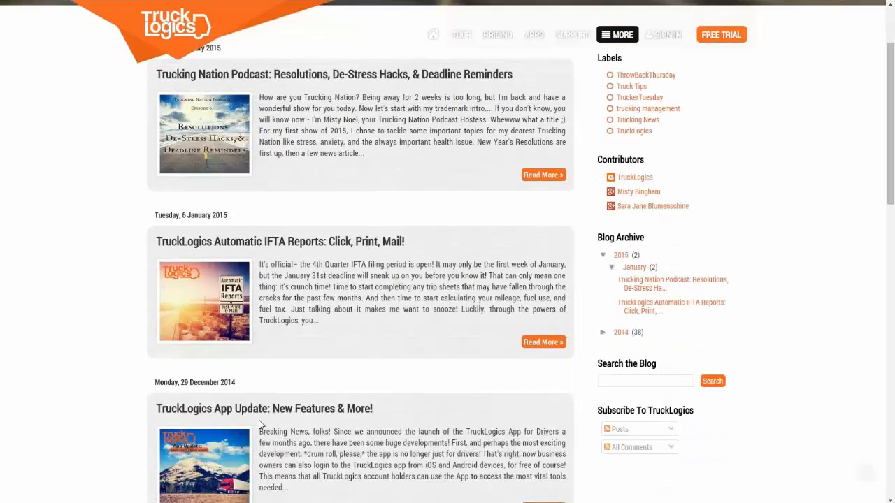
scroll(265, 434, "down", 7)
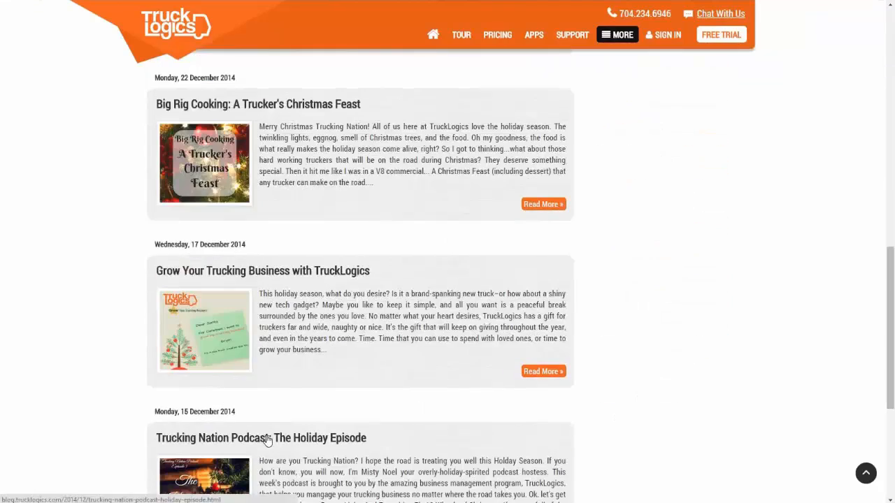
scroll(278, 448, "up", 15)
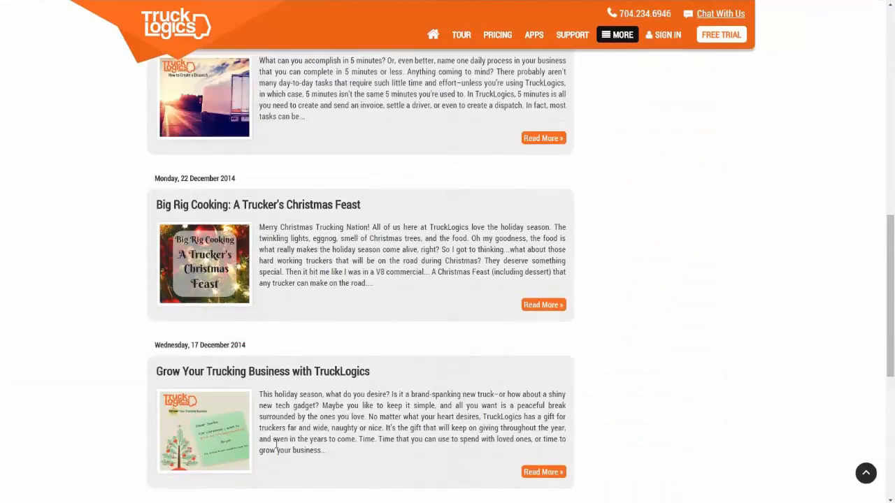
scroll(268, 441, "up", 2)
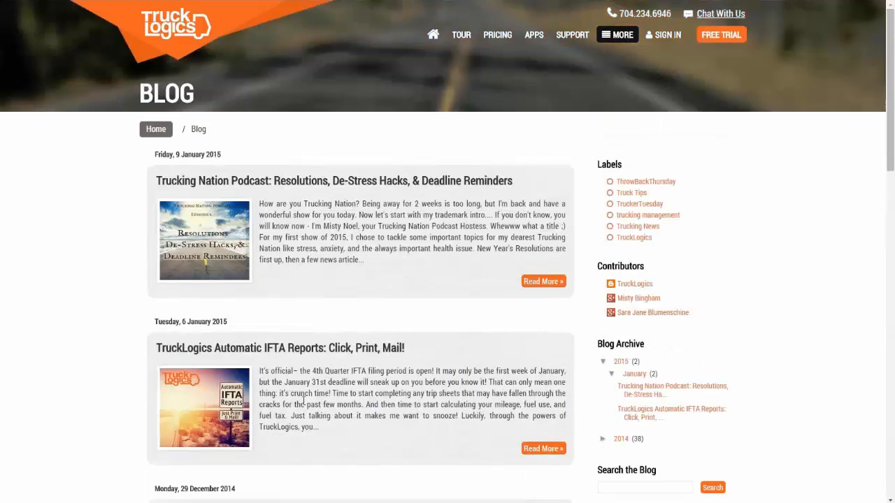